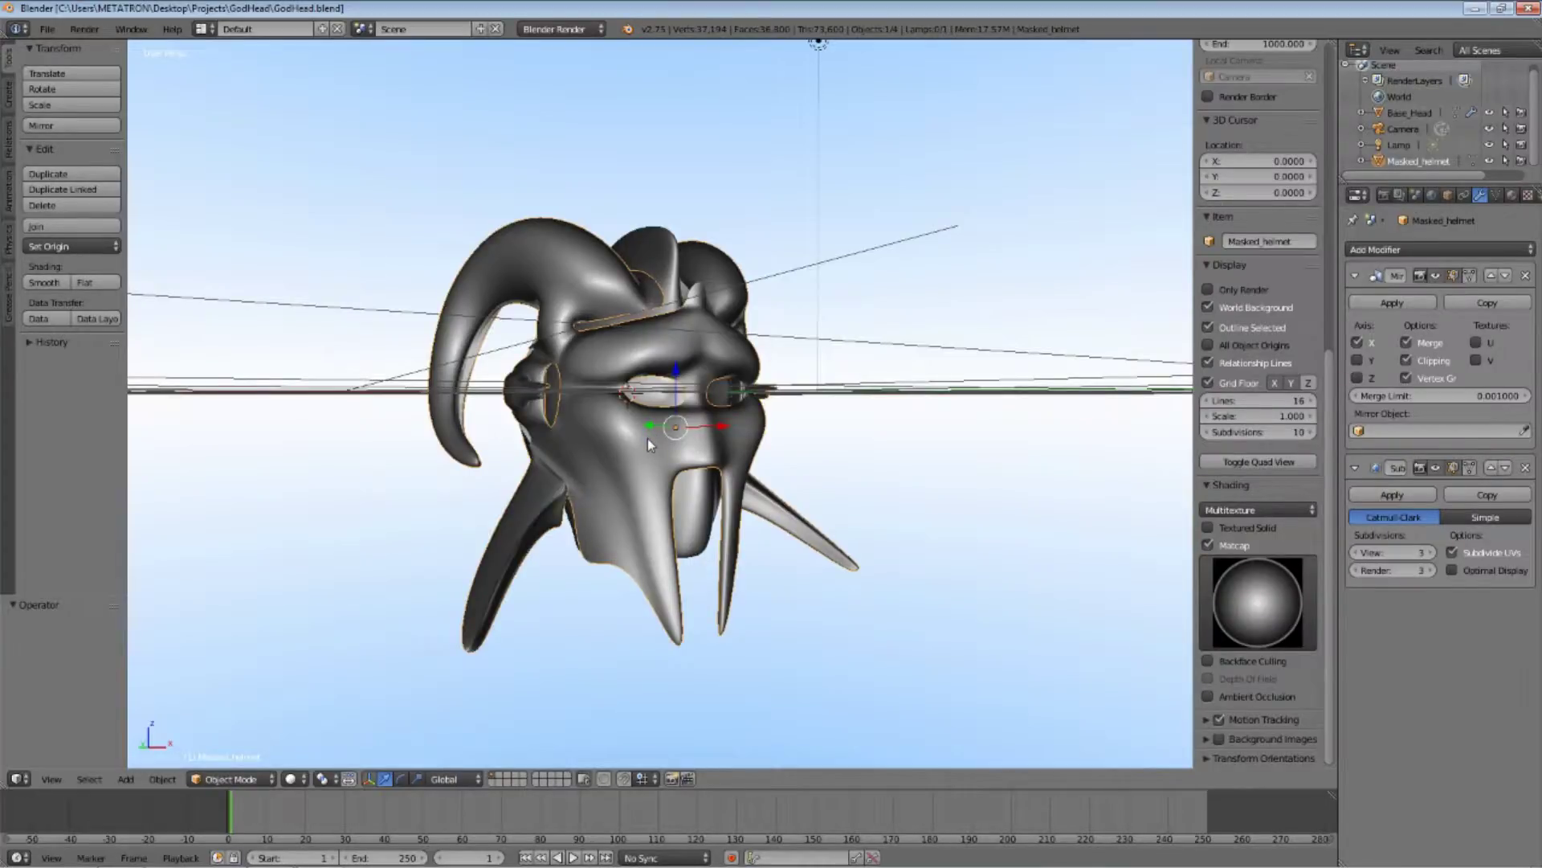
Switch the render engine to Cycles Render and preview the scene in Rendered viewport shading
left_click(561, 33)
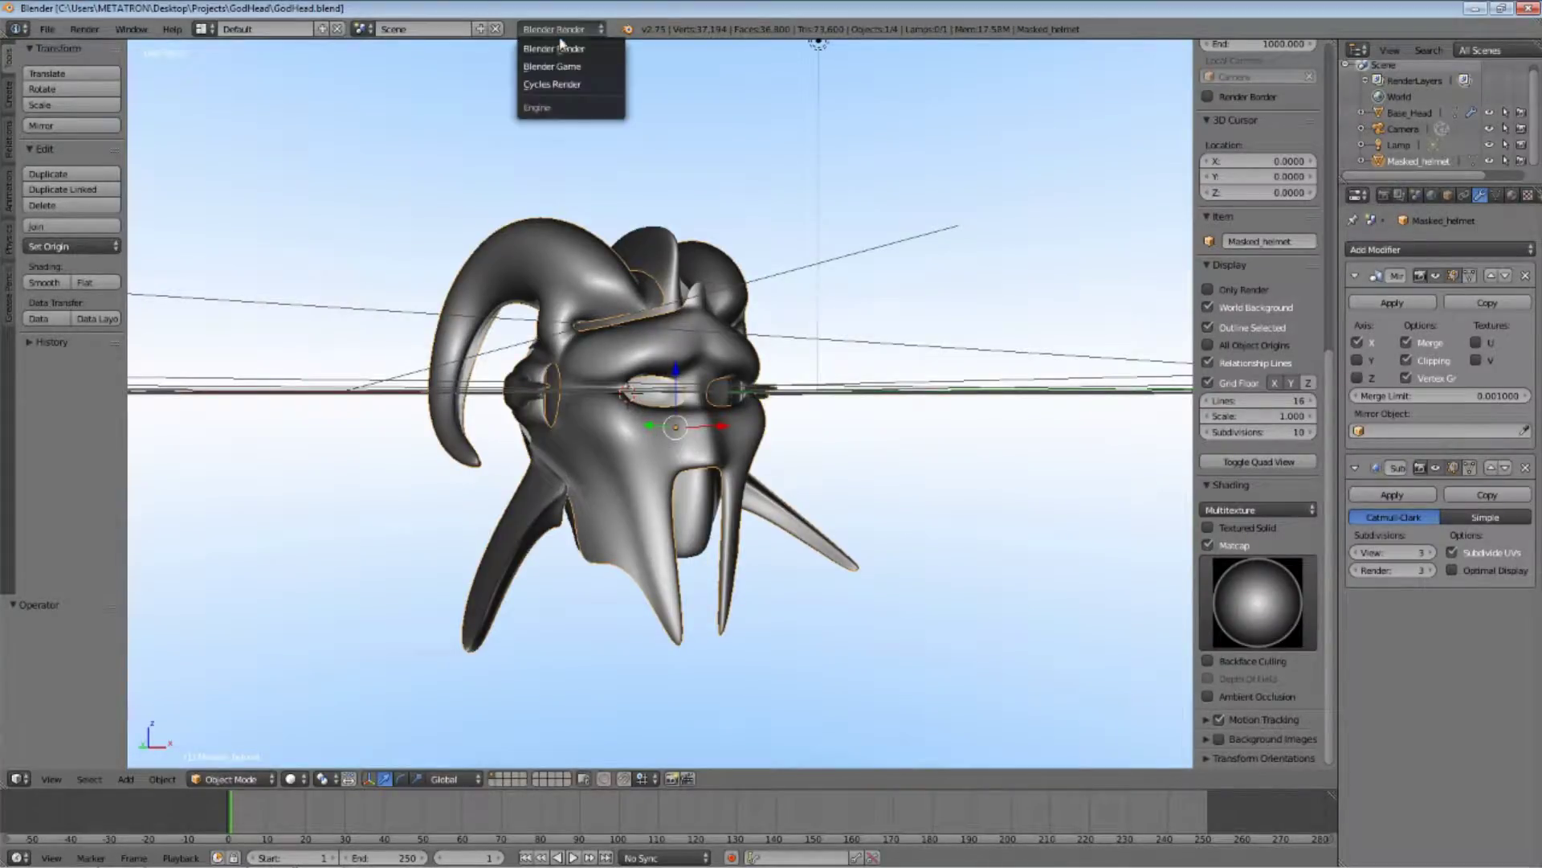
left_click(557, 86)
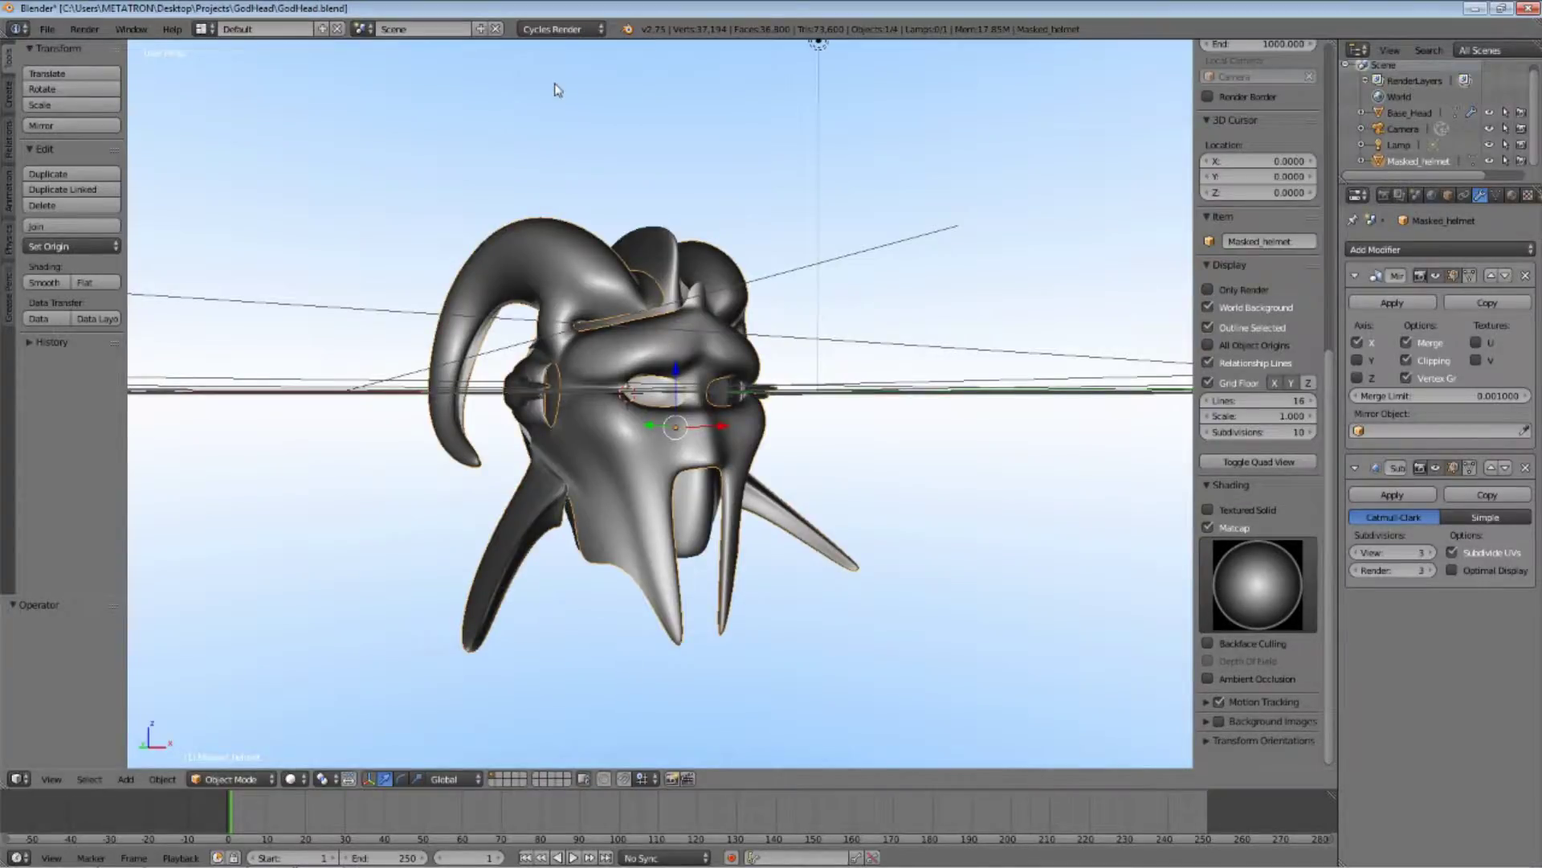
left_click(292, 779)
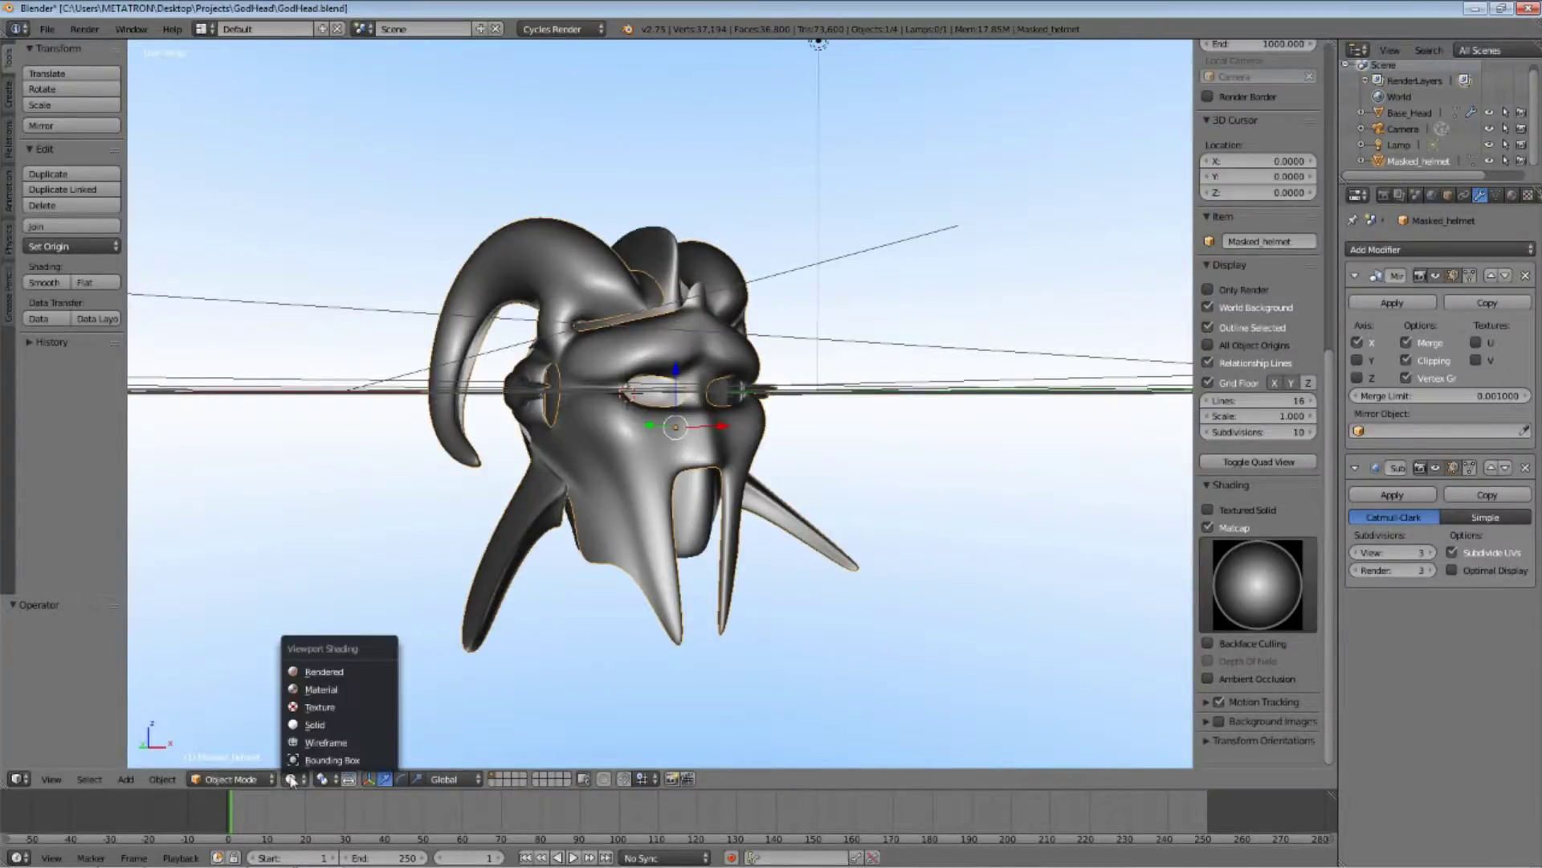
left_click(319, 672)
Change the lamp to a Sun and rotate it about -145° around the Z axis
left_click(1431, 196)
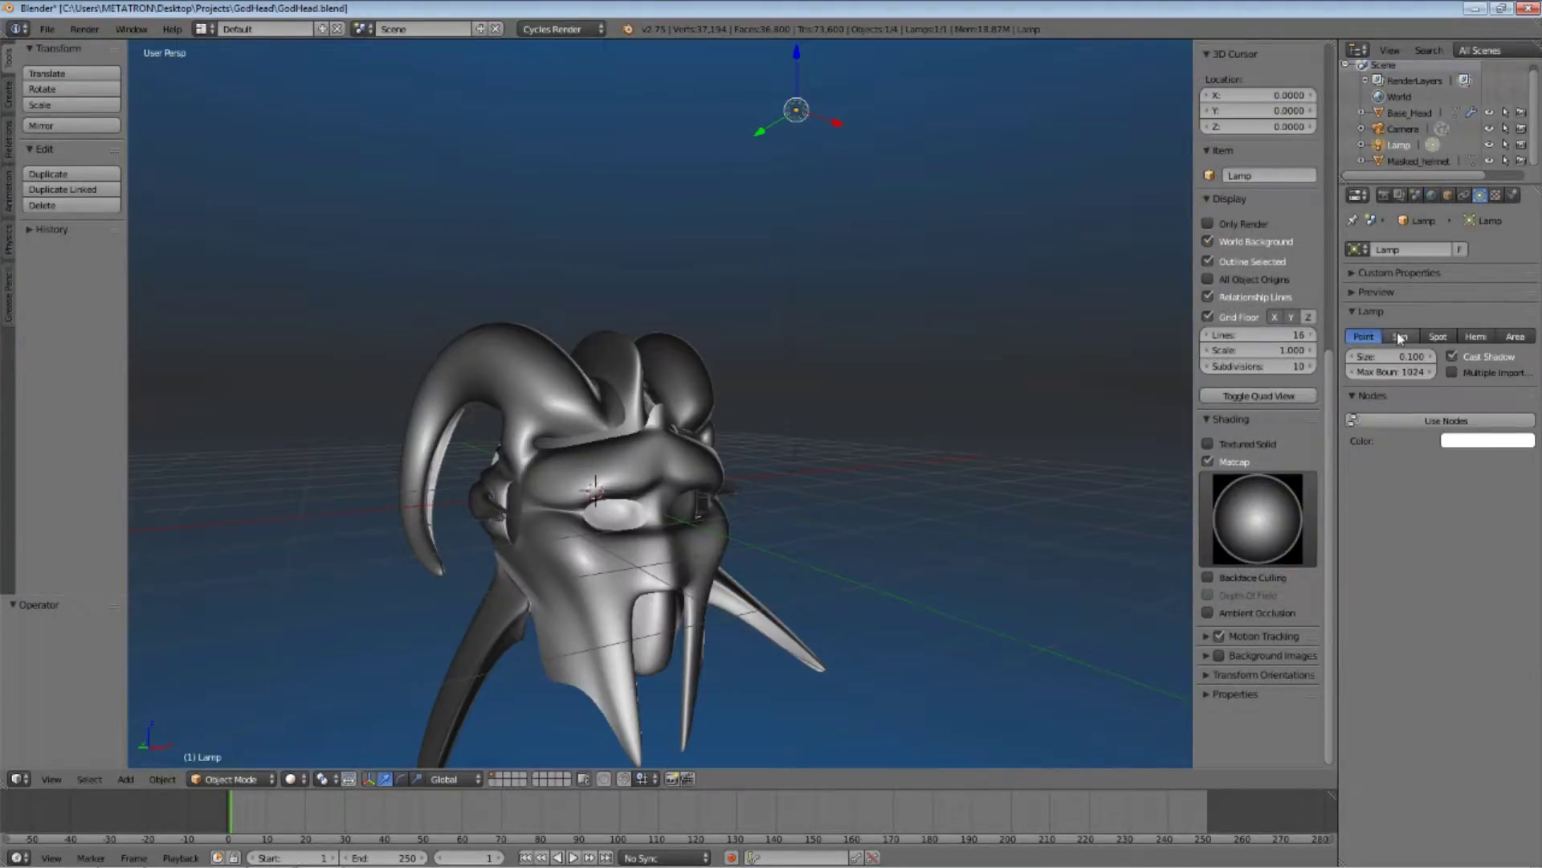
left_click(1400, 336)
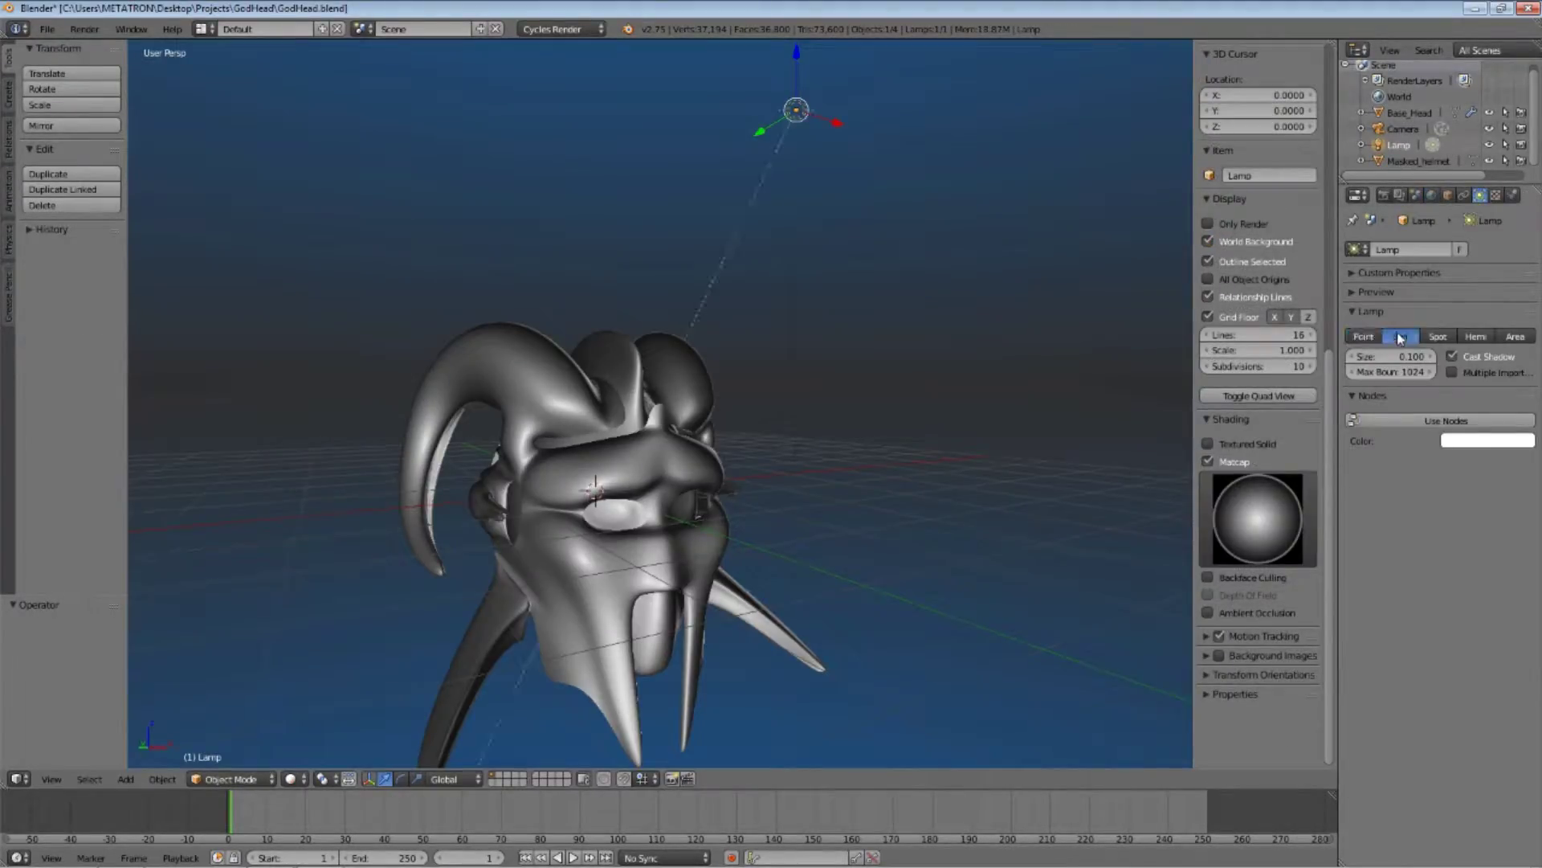
left_click(401, 779)
middle_click_drag(875, 228, 790, 418)
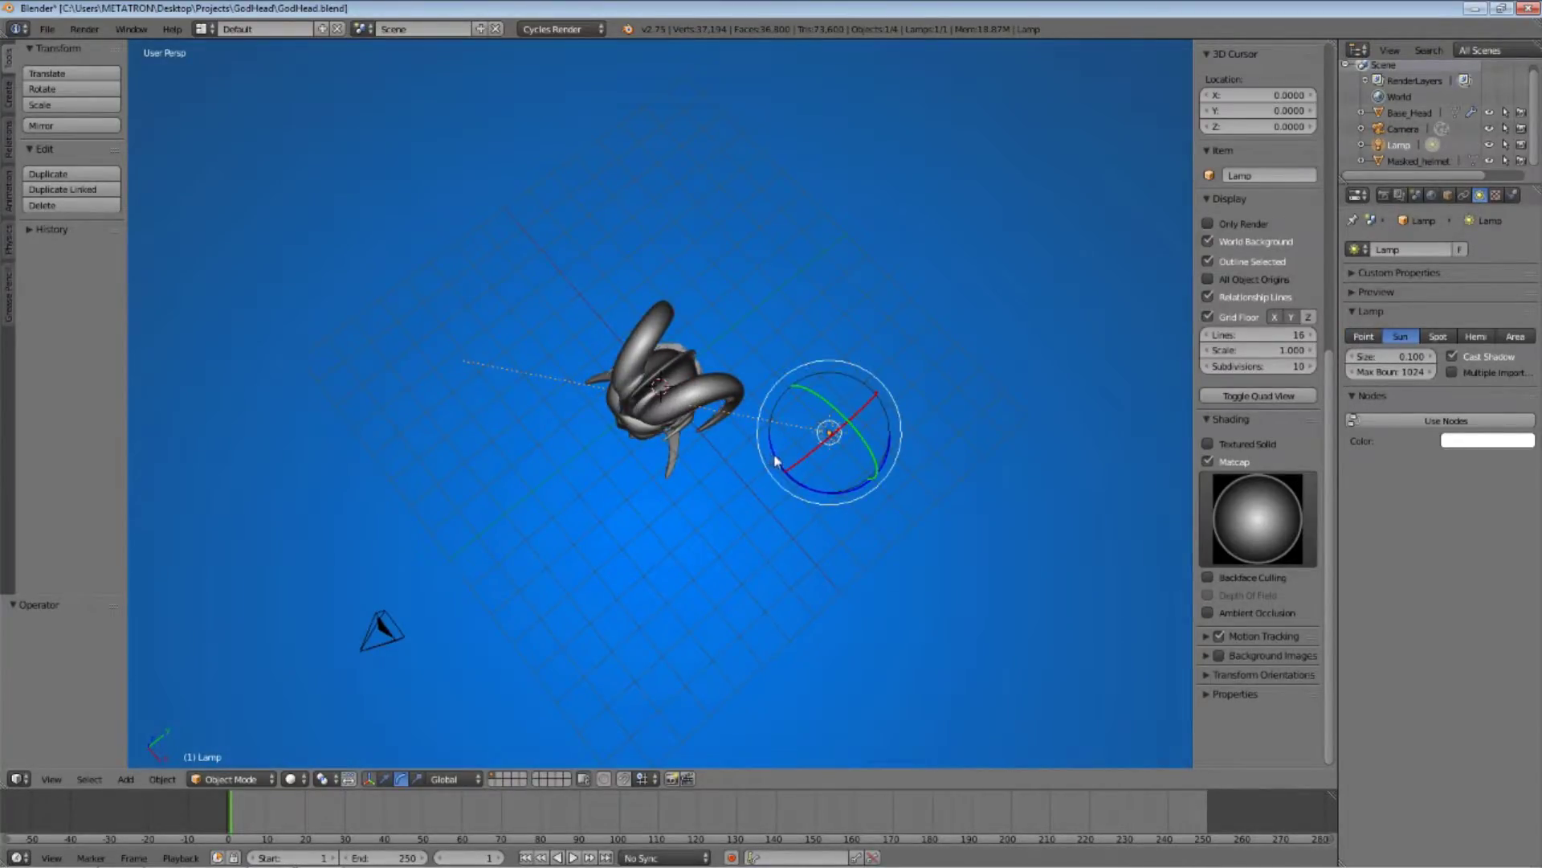
left_click_drag(776, 461, 897, 340)
Fine-tune the sun lamp's direction with small rotations in the side and front views
middle_click_drag(903, 482, 844, 361)
key("KP_3")
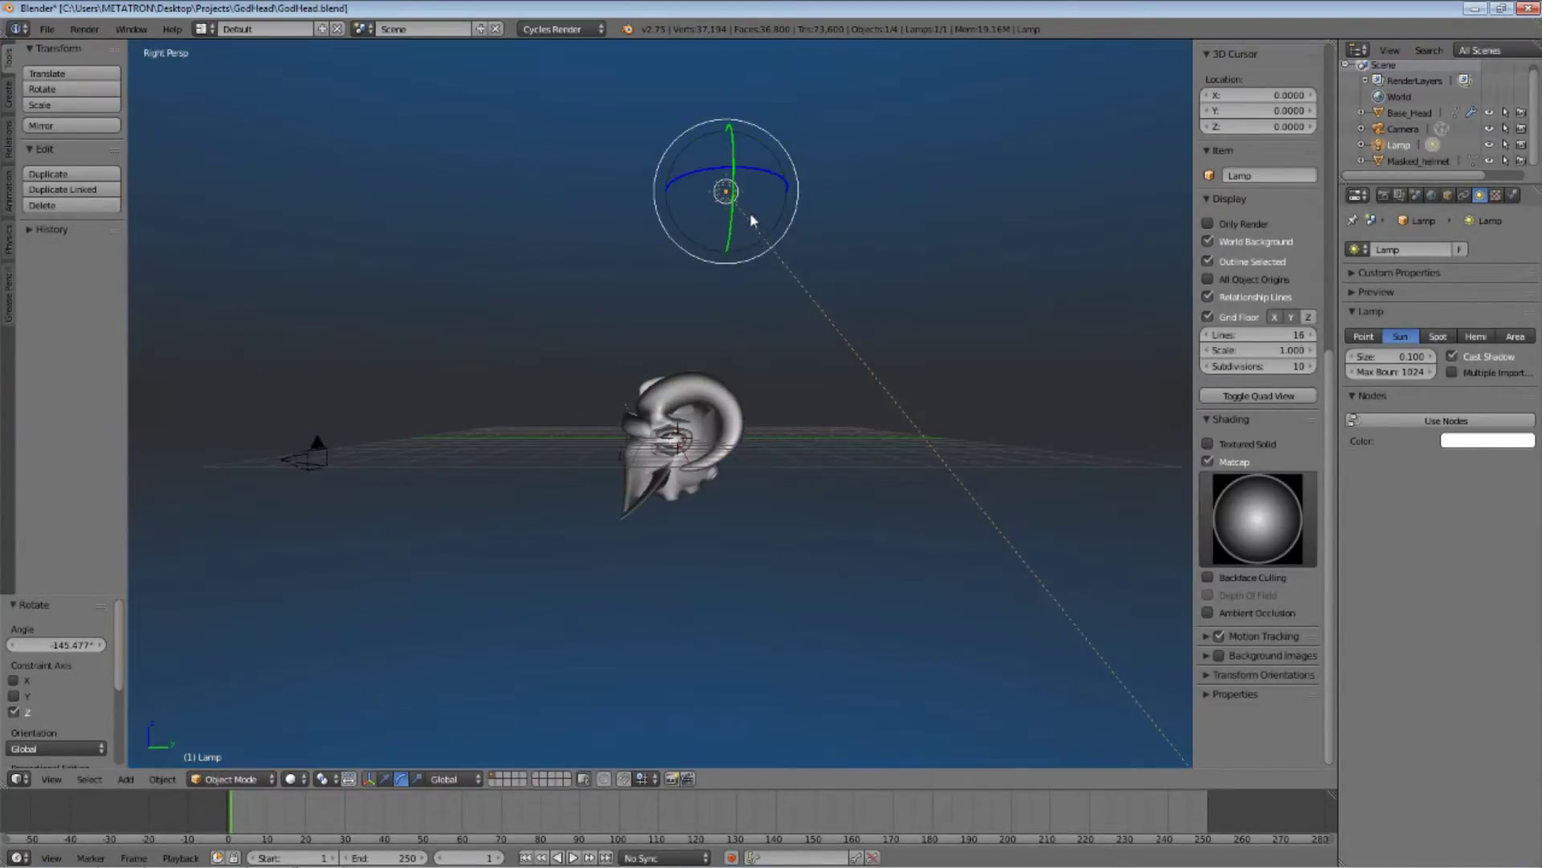
mouse_move(662, 166)
left_mouse_down()
mouse_move(637, 196)
mouse_move(652, 207)
mouse_move(657, 171)
left_mouse_up()
key("KP_1")
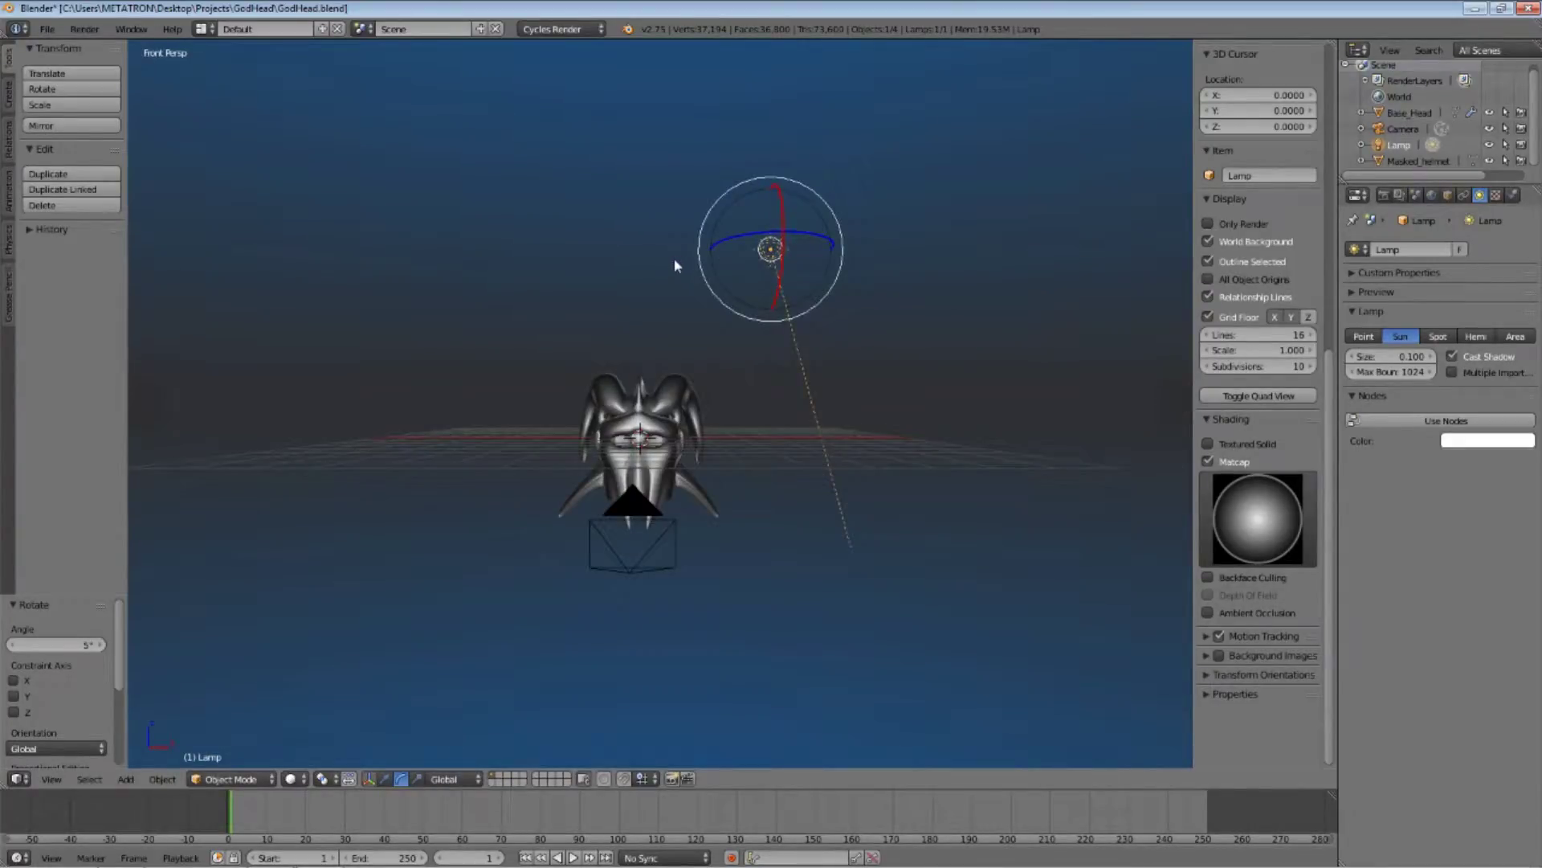
left_click_drag(740, 238, 737, 241)
Preview the helmet up close in Rendered viewport shading to check the sun lighting
mouse_move(647, 473)
middle_mouse_down()
mouse_move(675, 498)
mouse_move(660, 542)
mouse_move(662, 480)
mouse_move(444, 616)
middle_mouse_up()
scroll(664, 485, "up", 4)
left_click(290, 778)
left_click(319, 672)
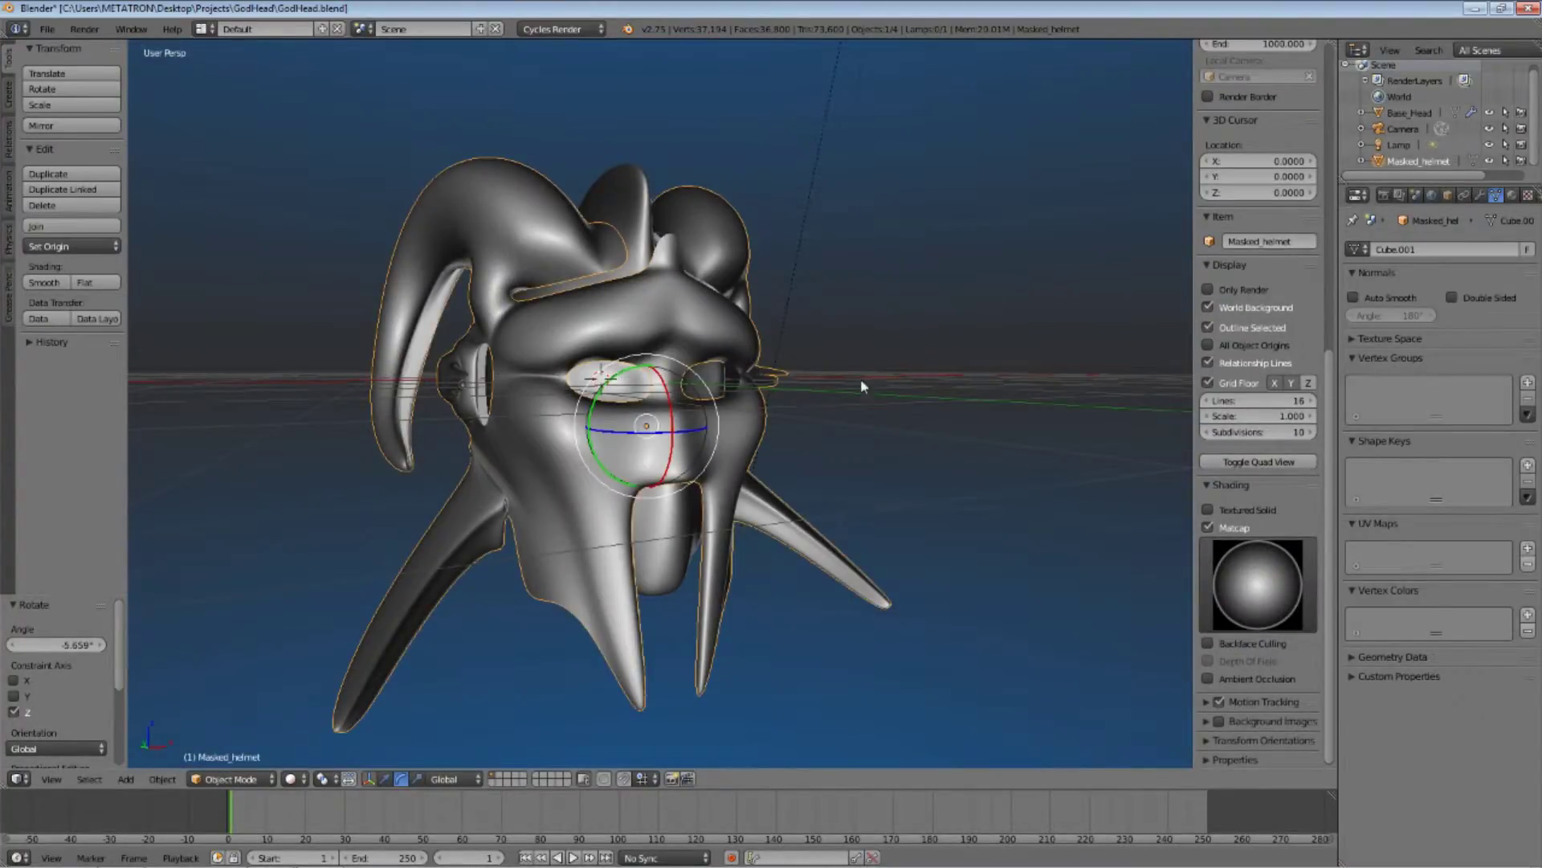
Give the masked helmet the existing Material and make a separate new copy of it
left_click(1511, 195)
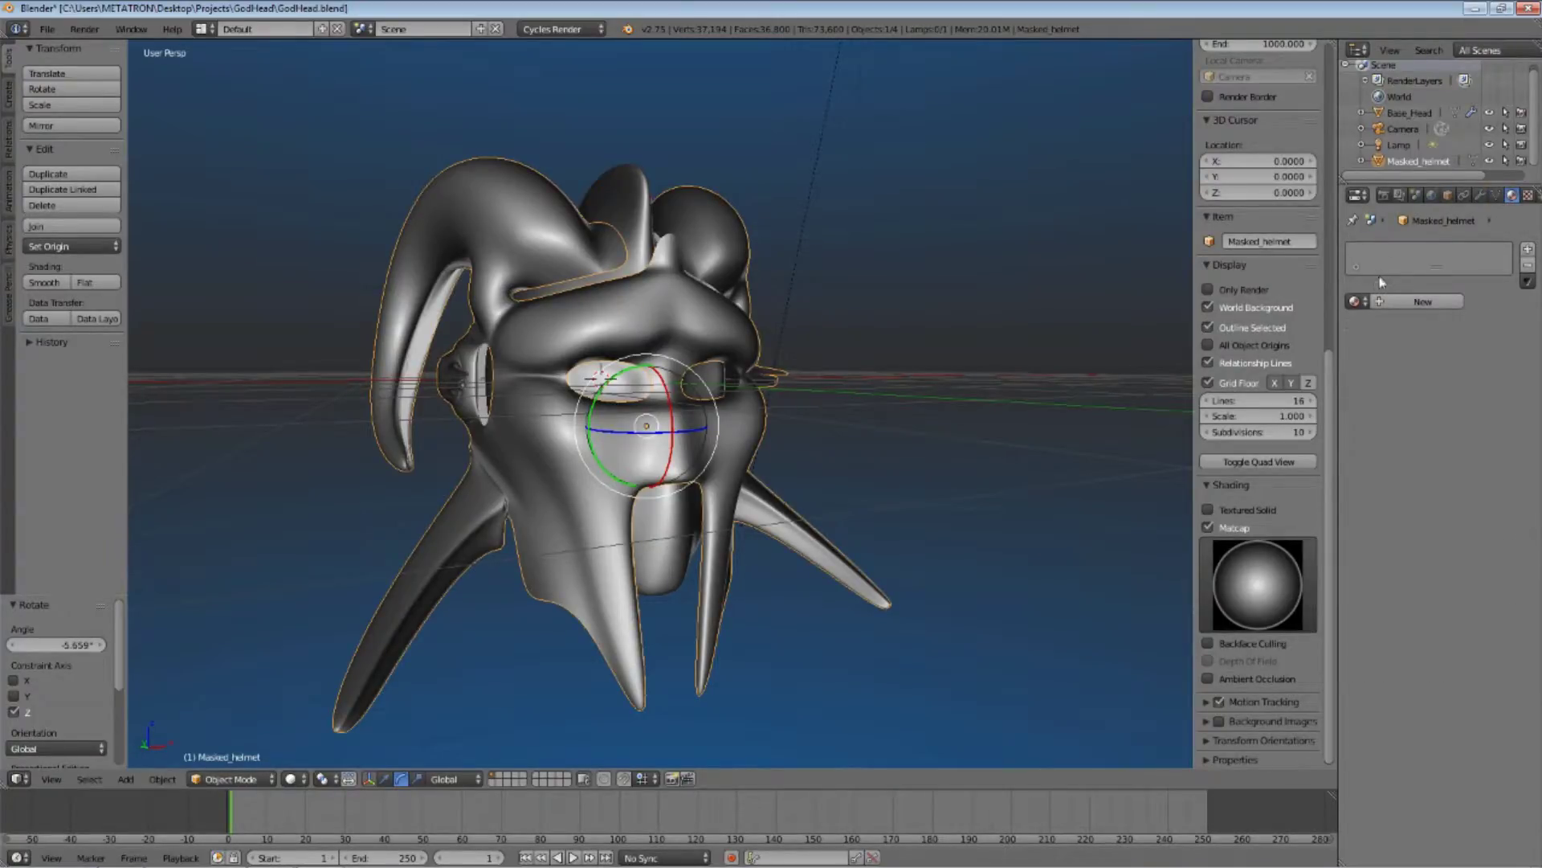
left_click(1356, 302)
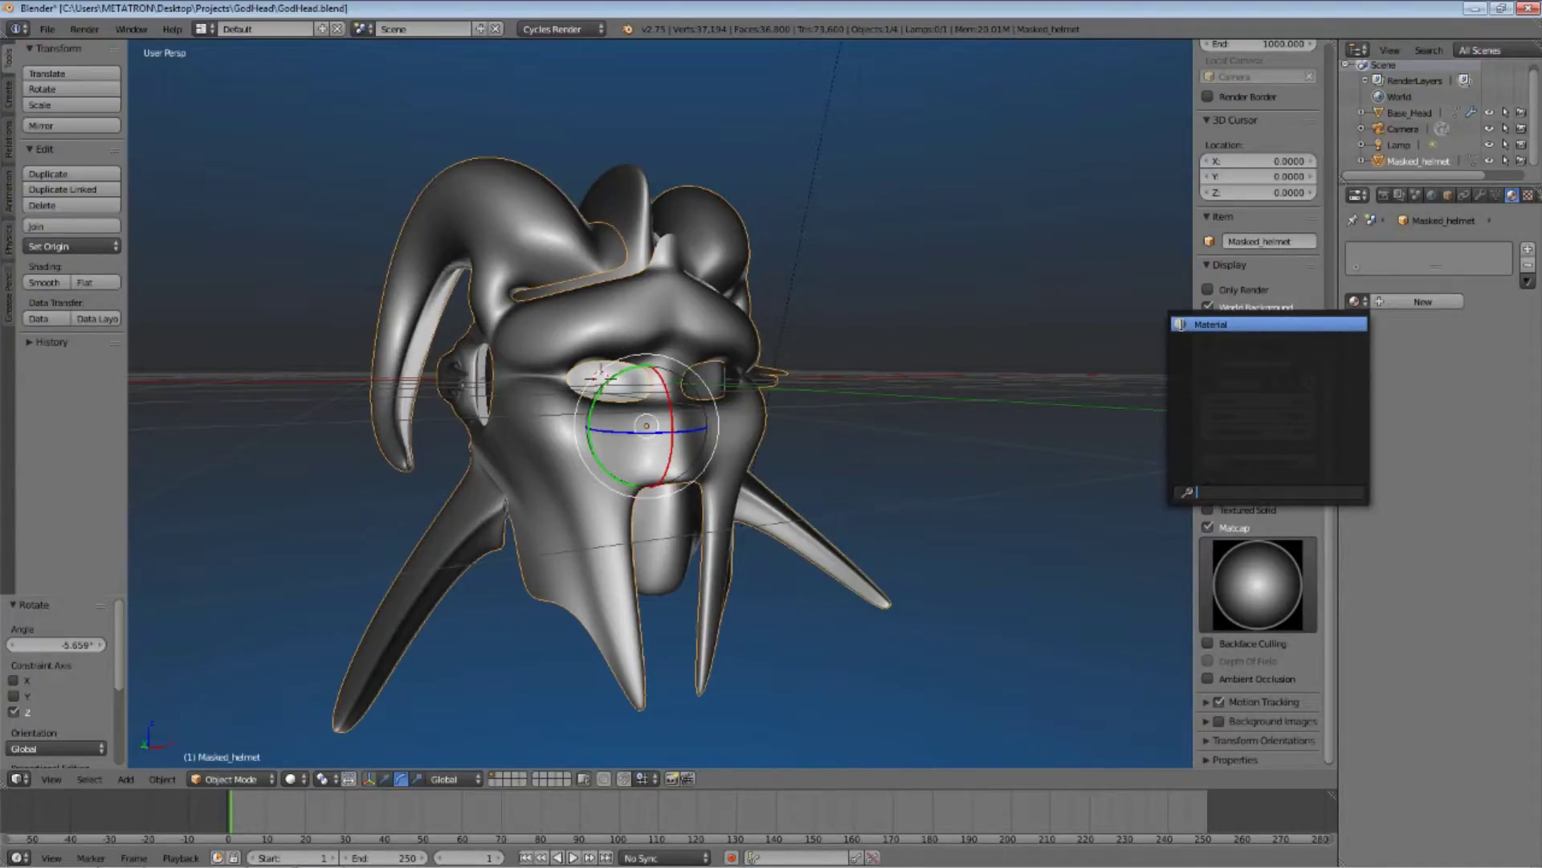
left_click(1185, 325)
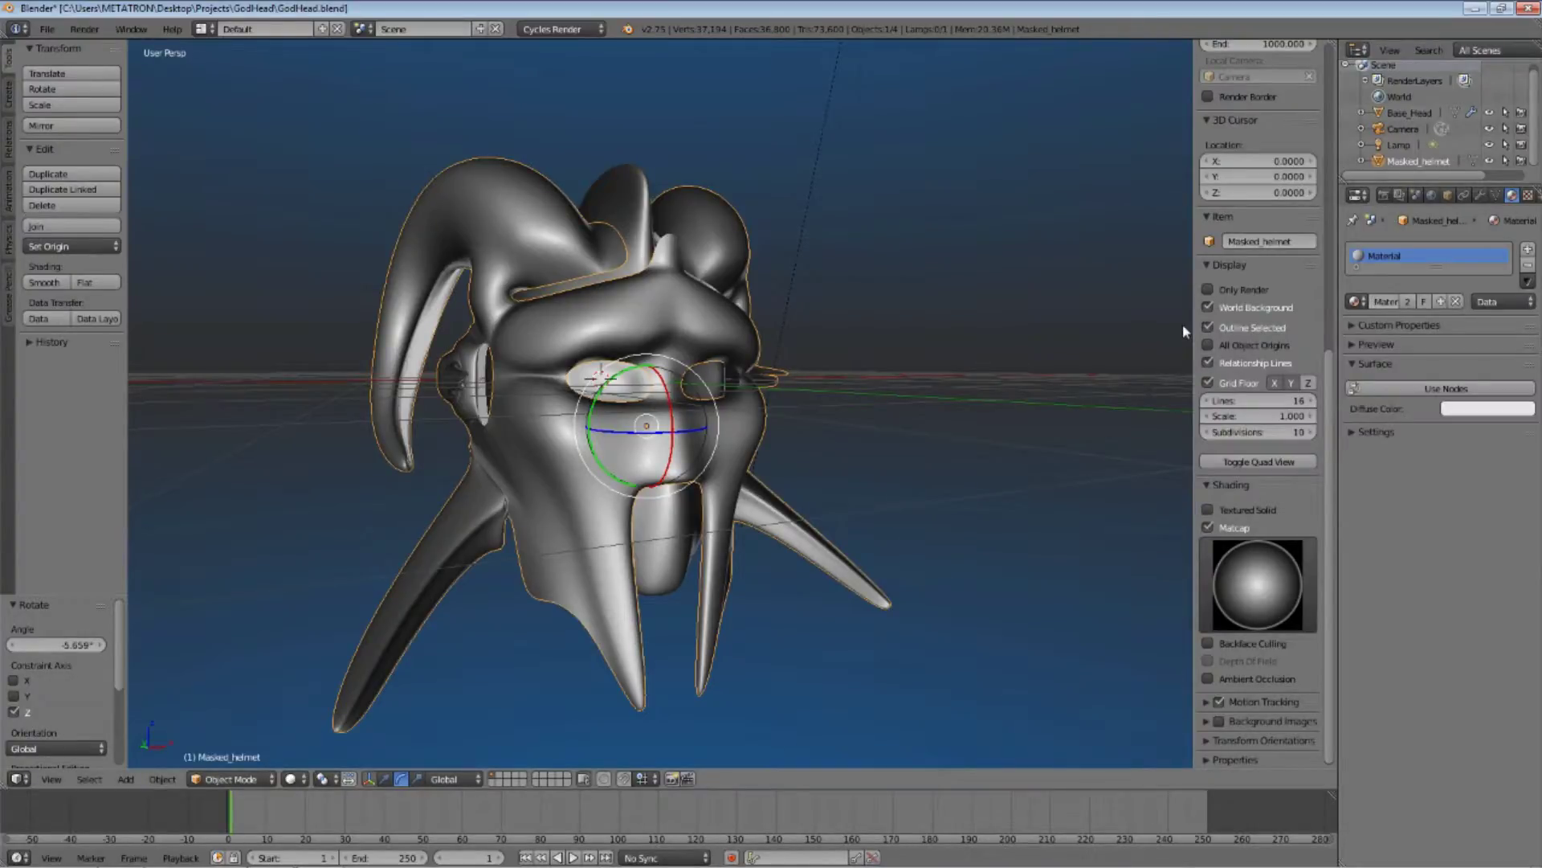
left_click(1442, 302)
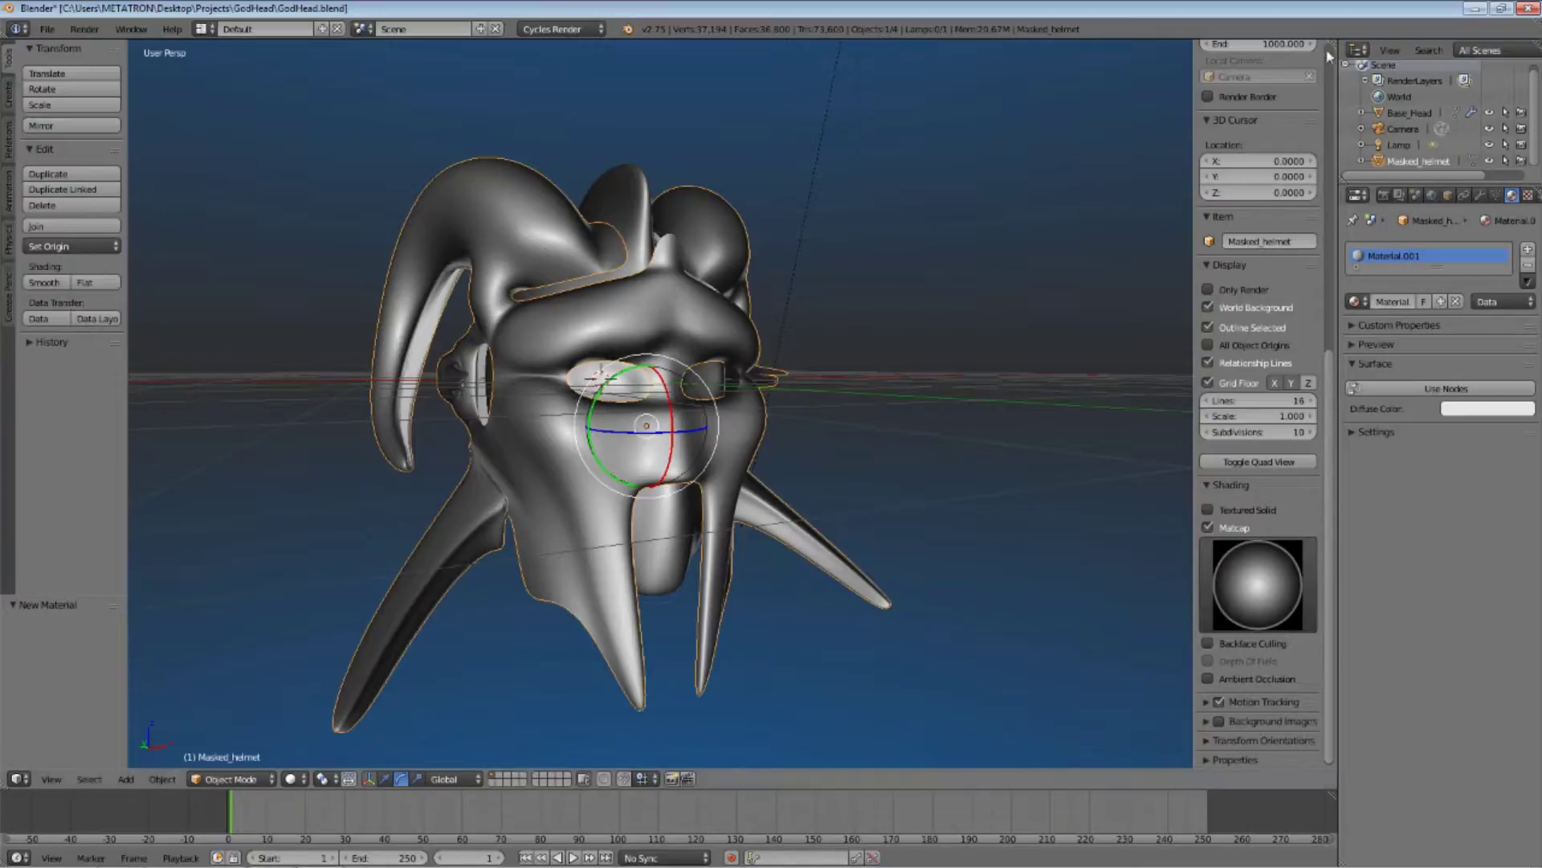
Split the 3D view into two side-by-side areas and set one to Rendered shading
left_click_drag(1332, 45, 763, 53)
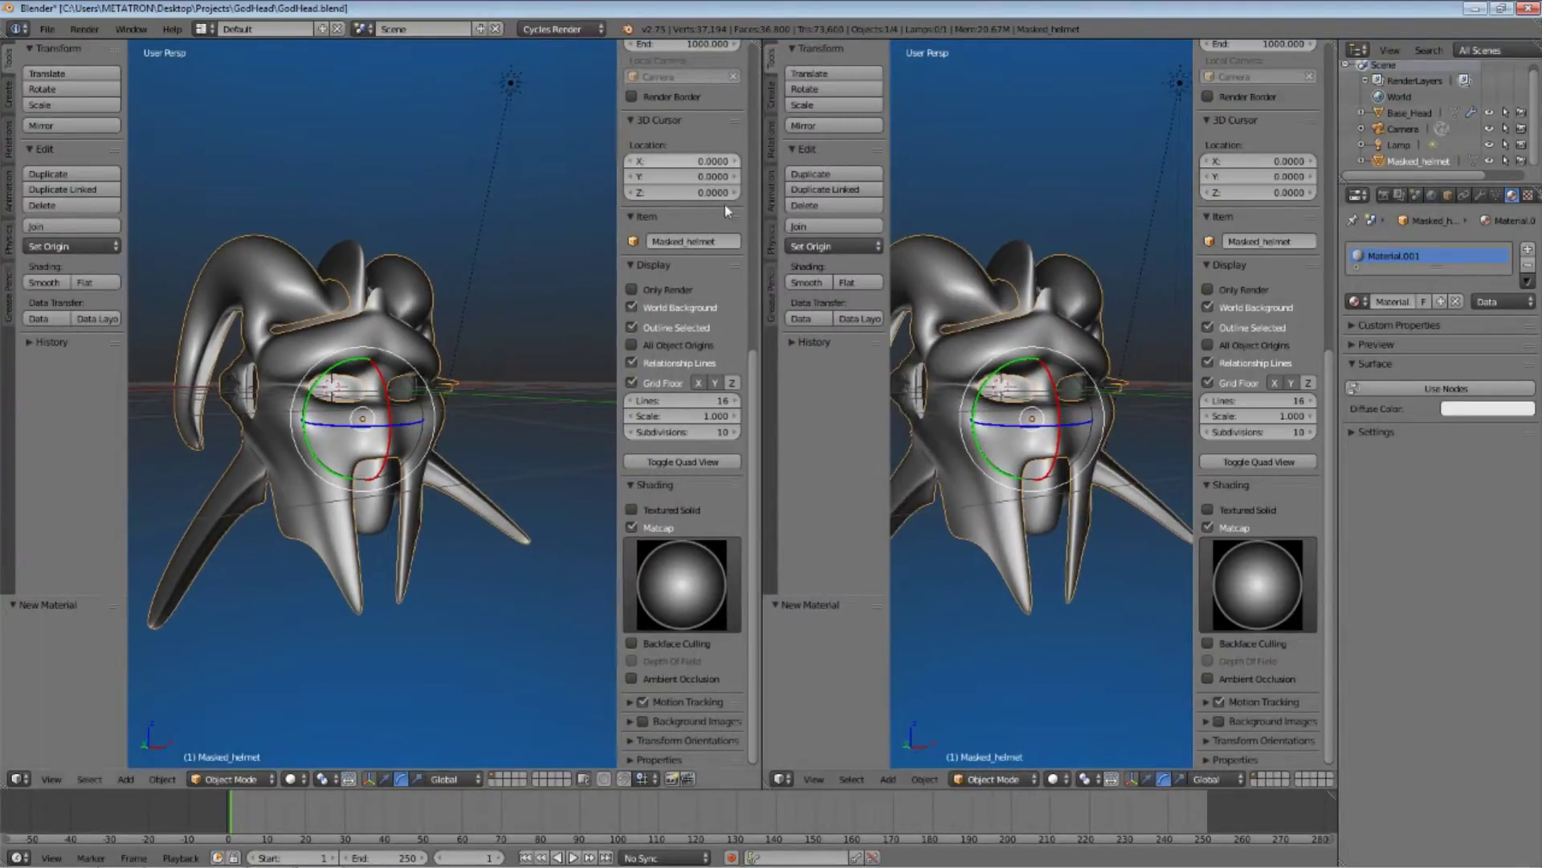
left_click(291, 779)
left_click(306, 675)
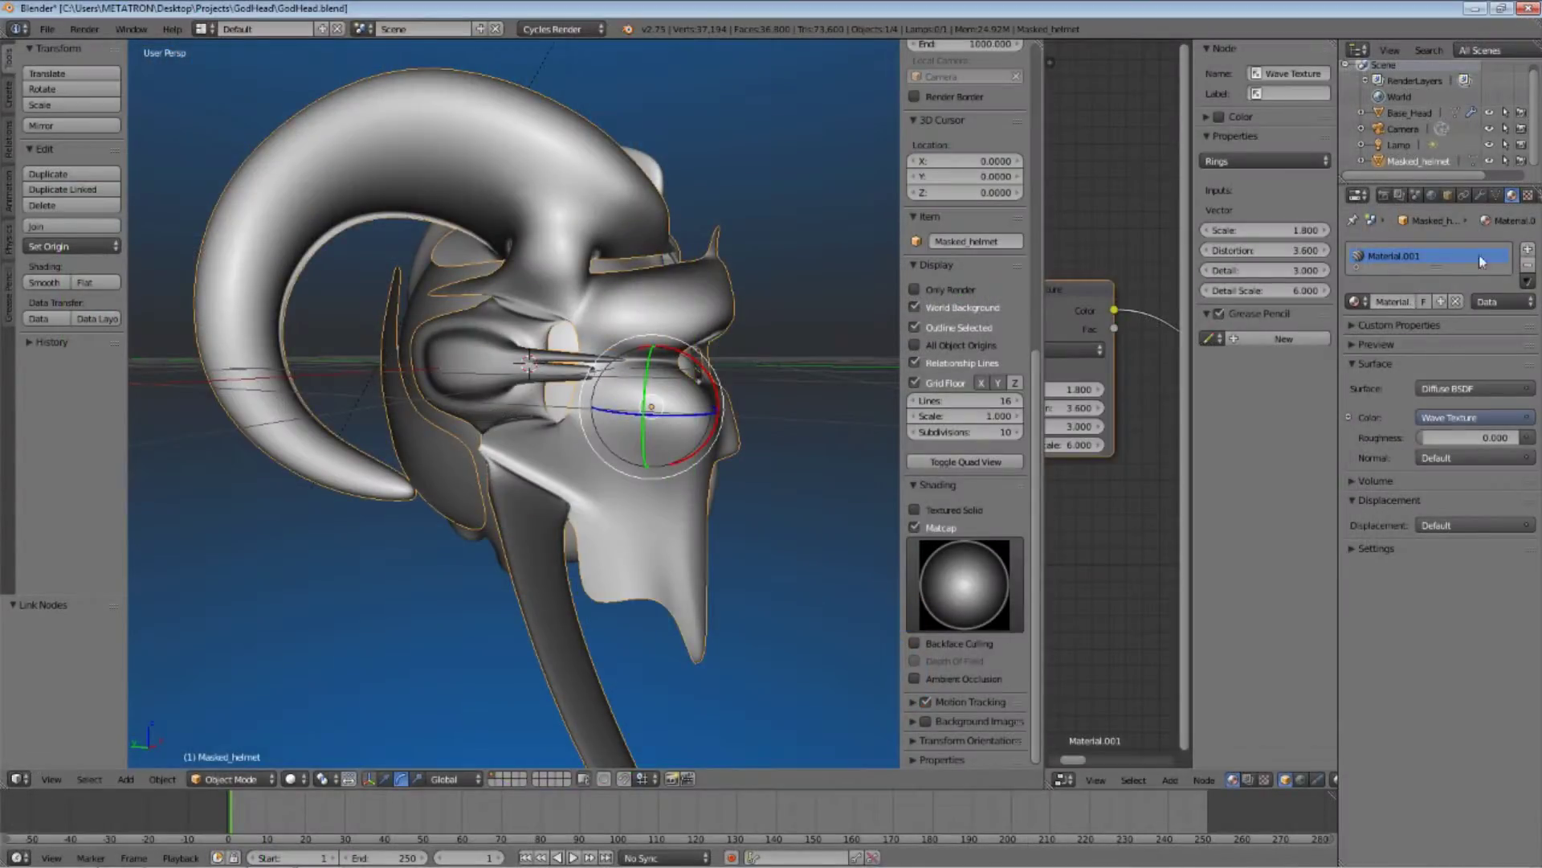
Add a second material slot to the helmet, load Material into it, and make it a separate copy
left_click(1529, 251)
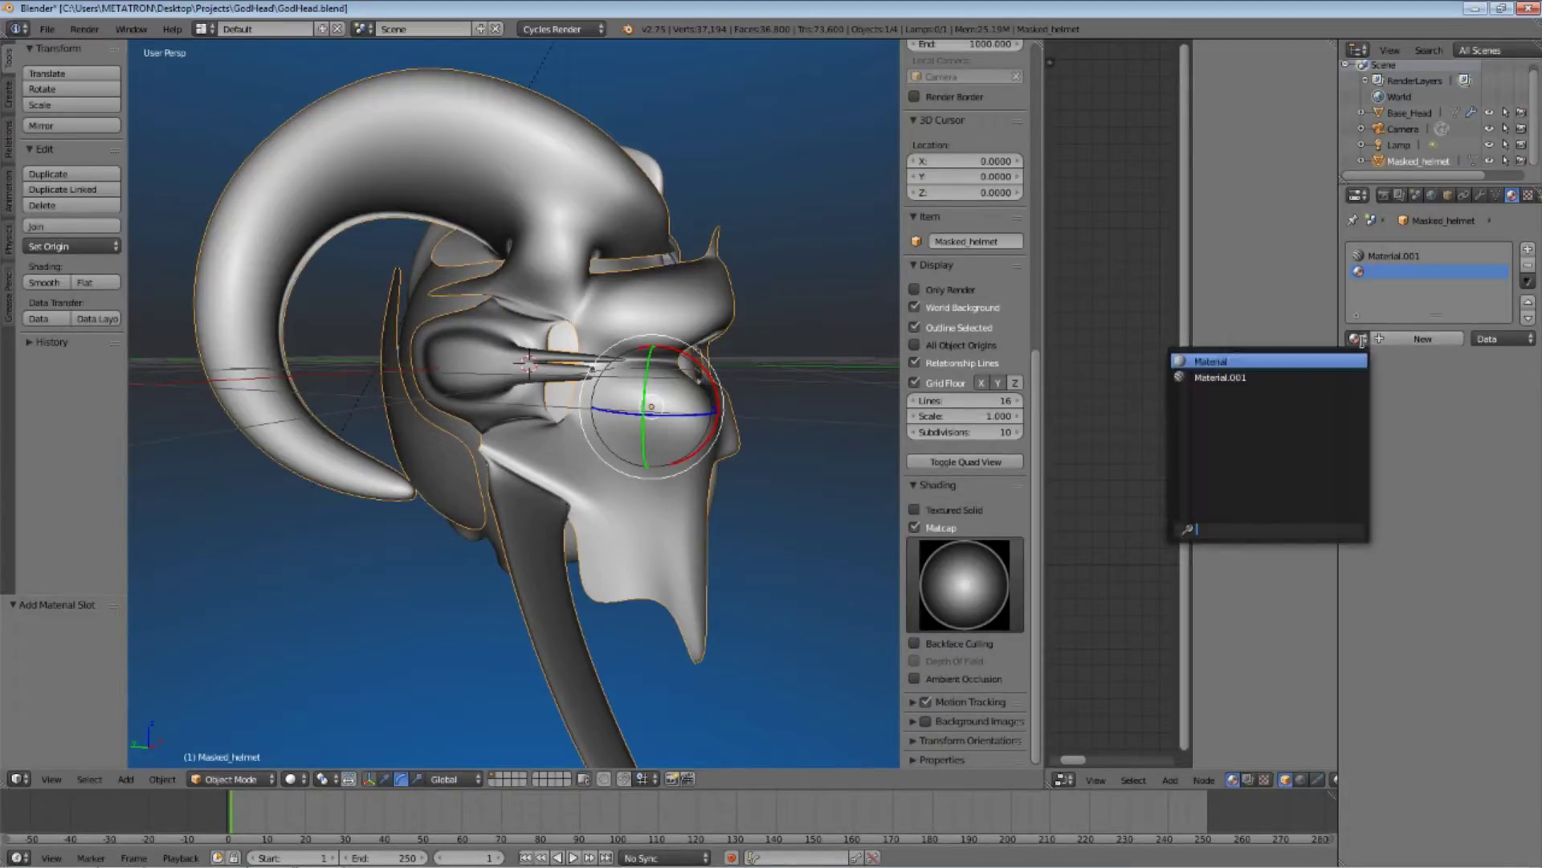
left_click(1362, 341)
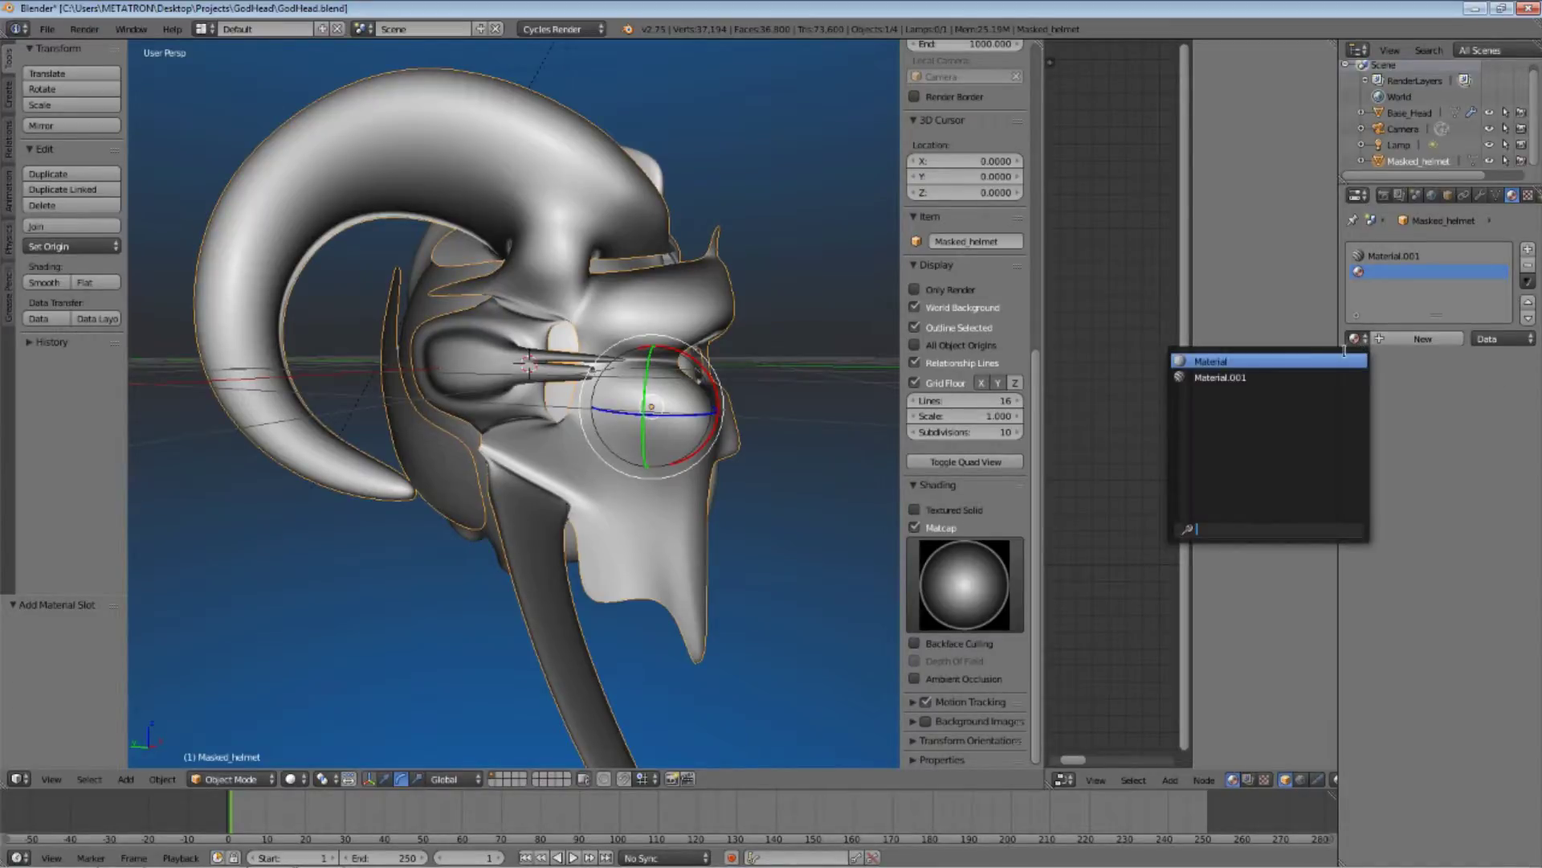
left_click(1214, 362)
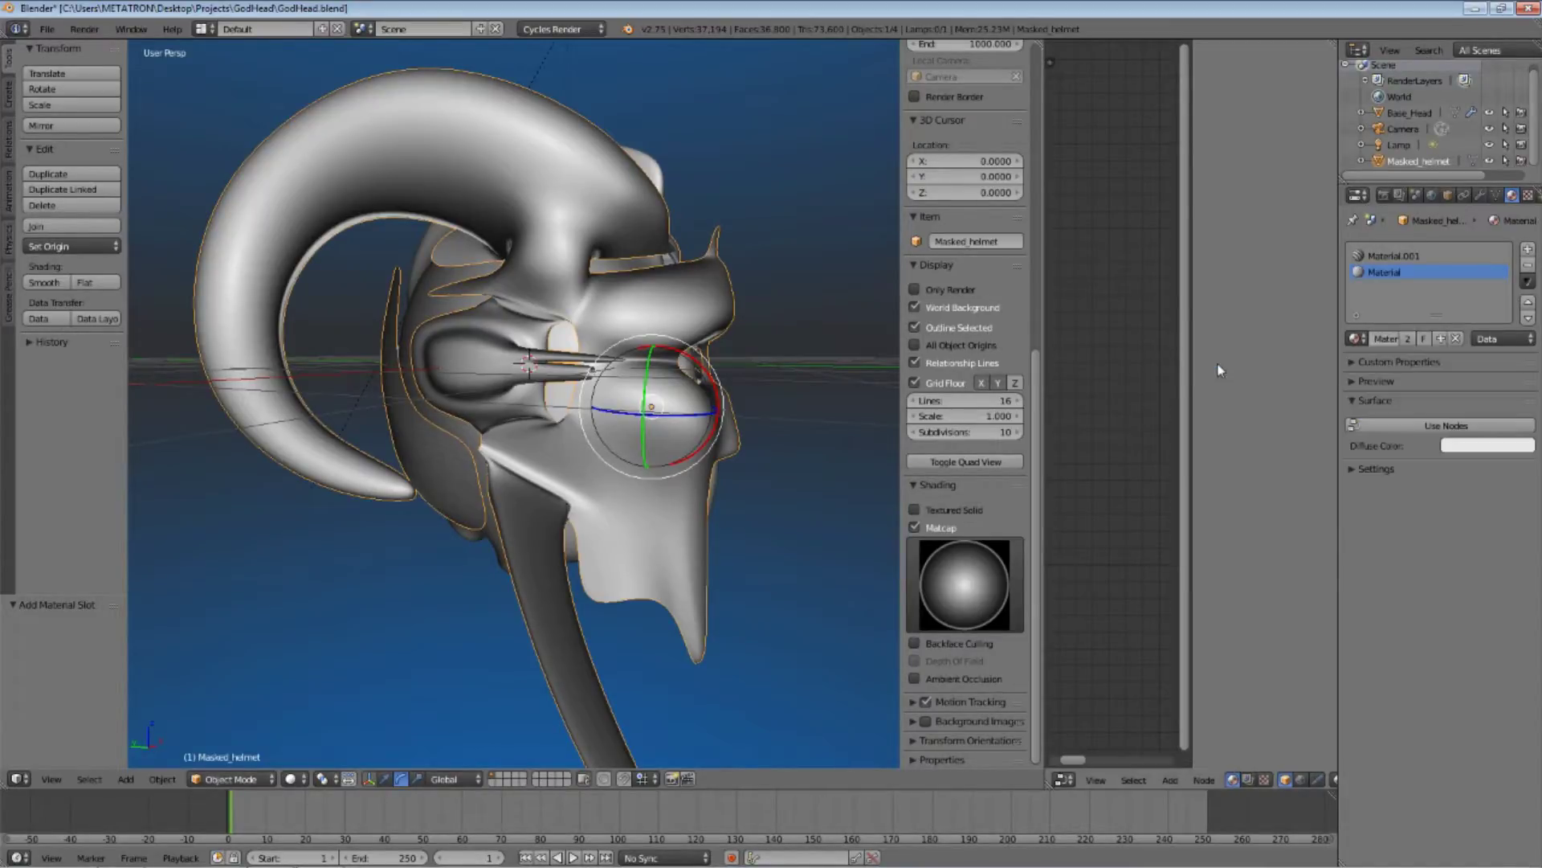
left_click(1439, 337)
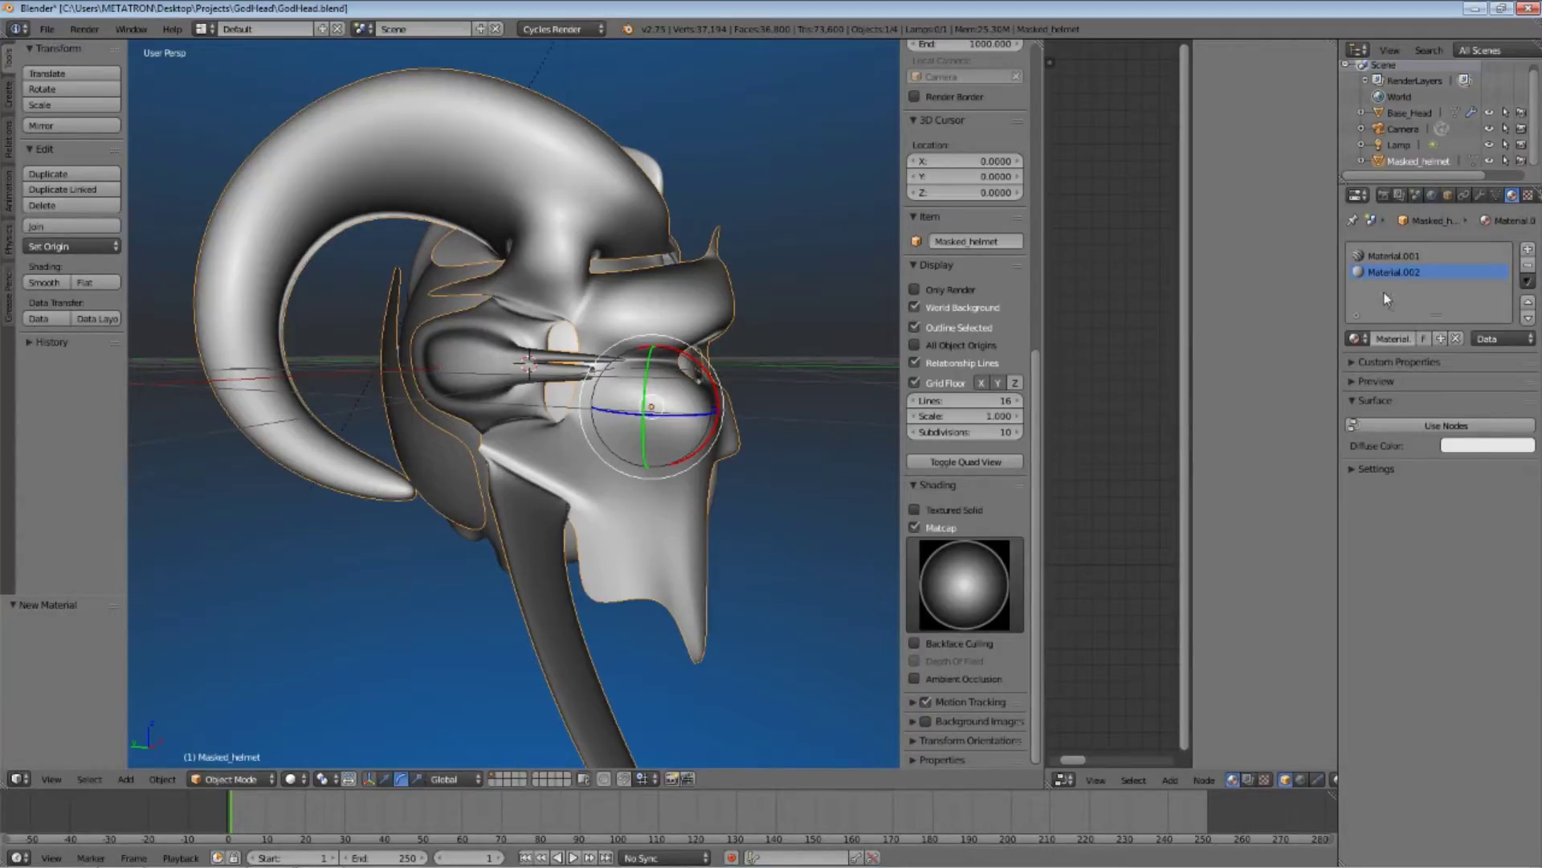
Enter Edit Mode on the masked helmet and deselect all of its geometry
left_click(217, 779)
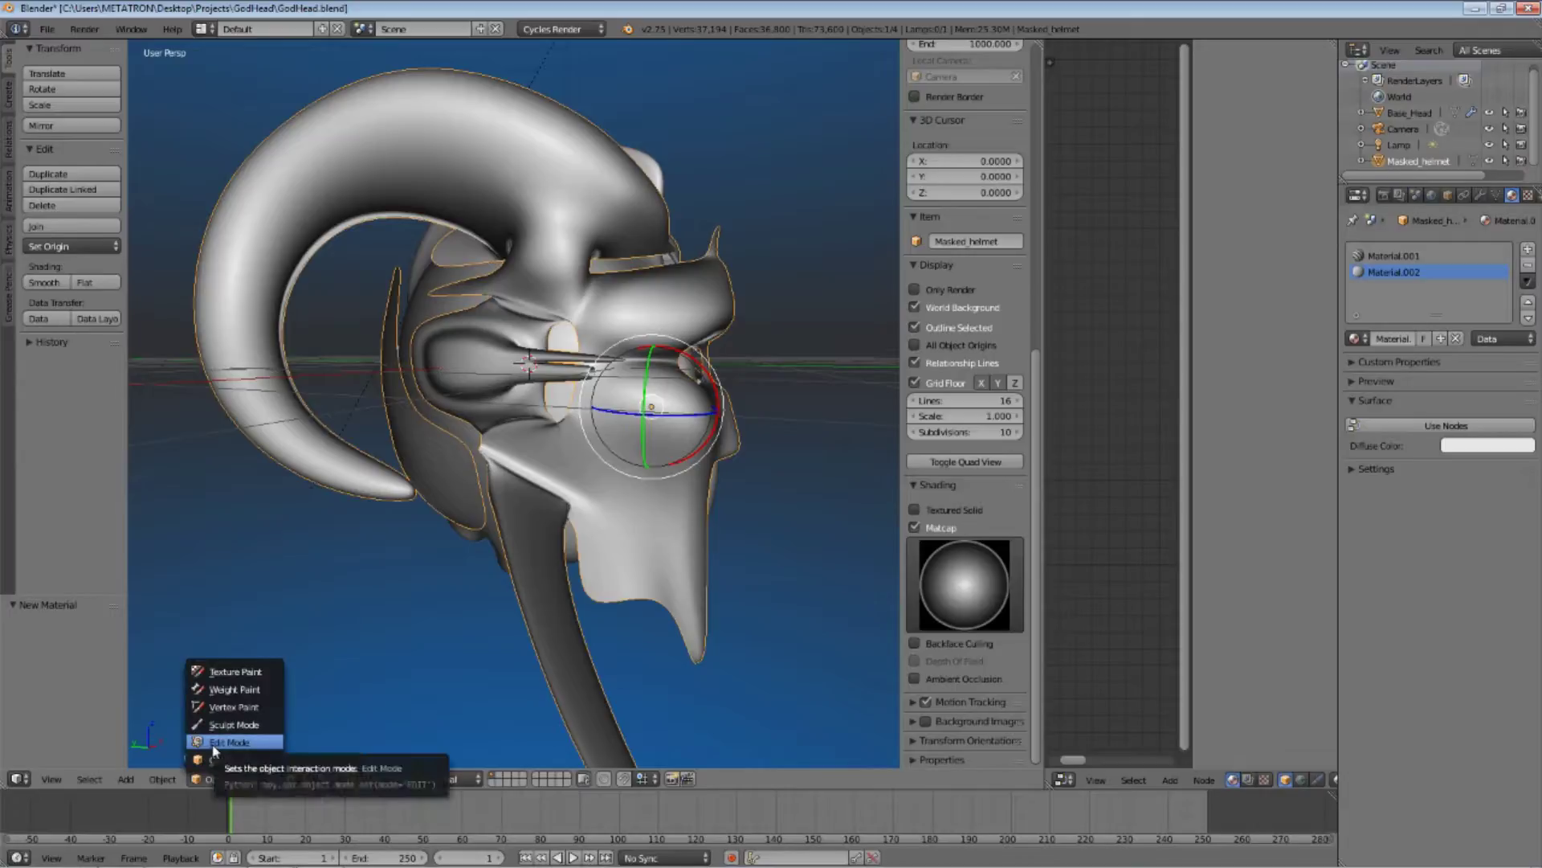
left_click(215, 746)
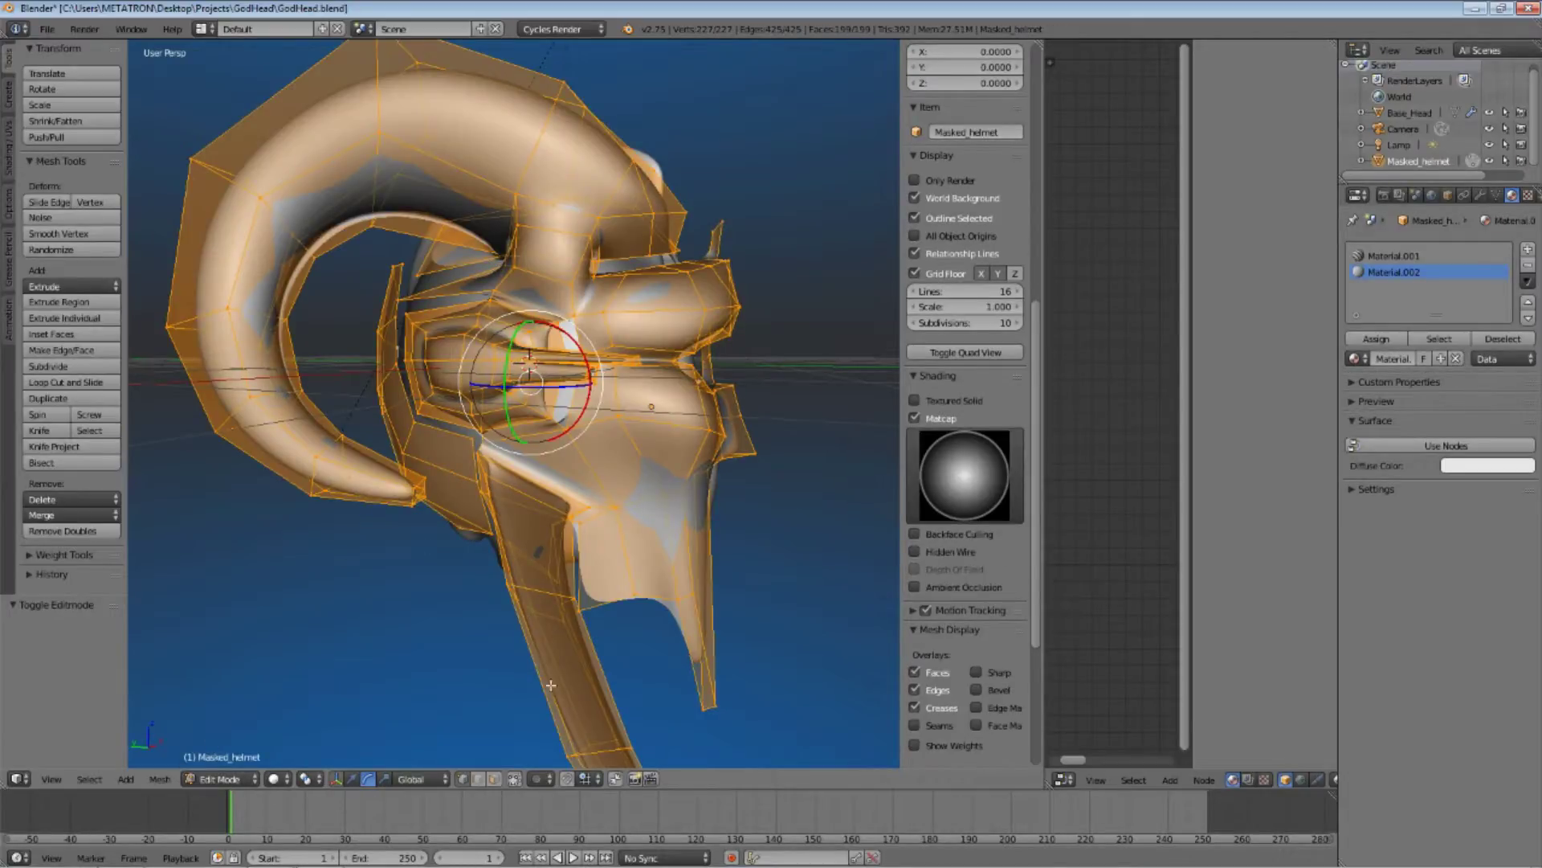
scroll(610, 450, "down", 4)
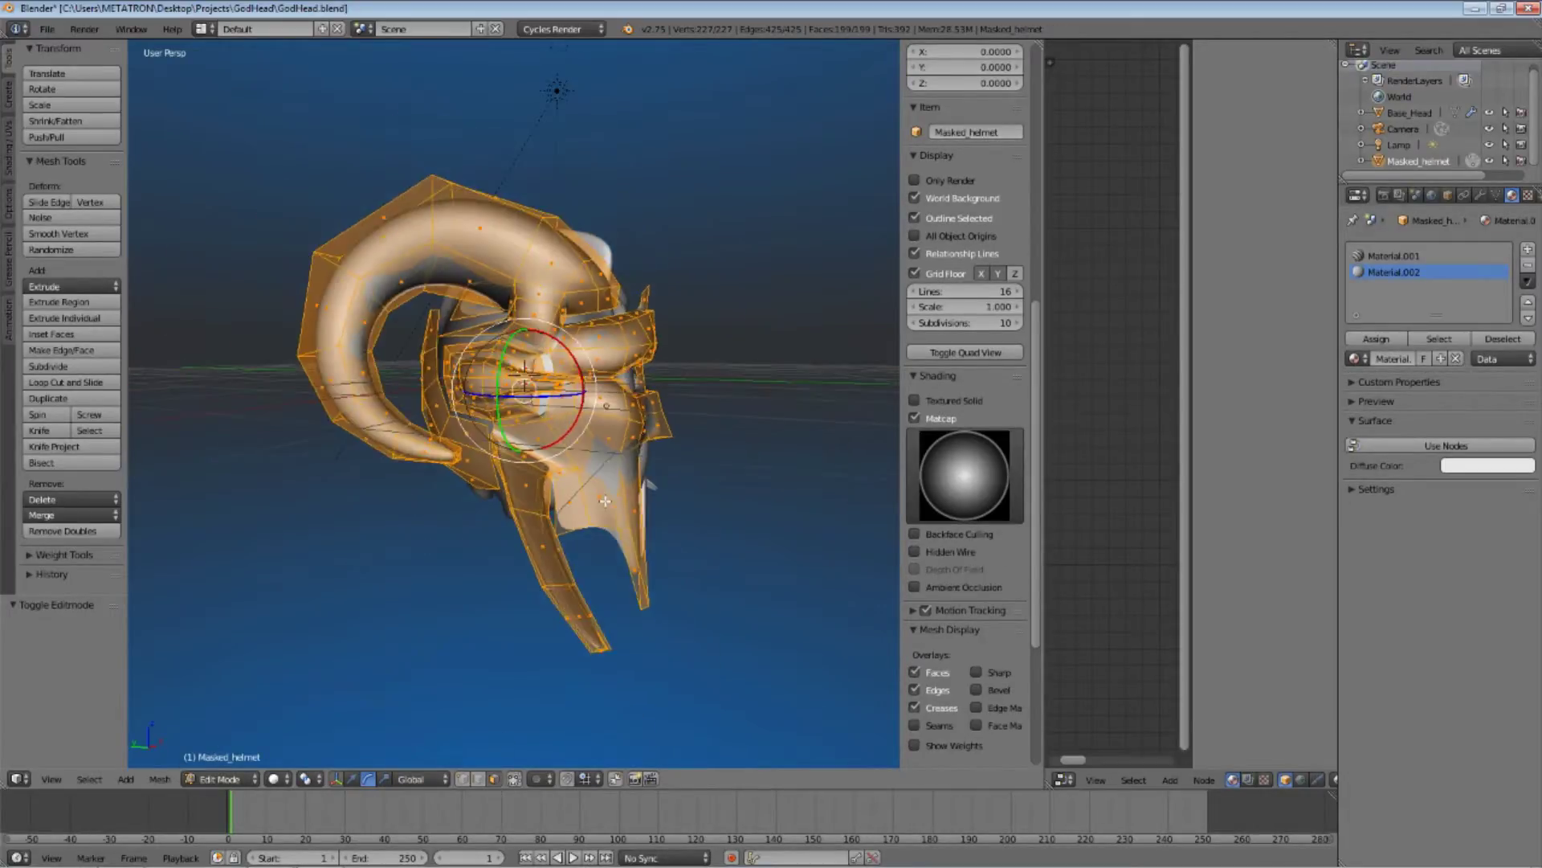
middle_click_drag(611, 492, 576, 466)
key("a")
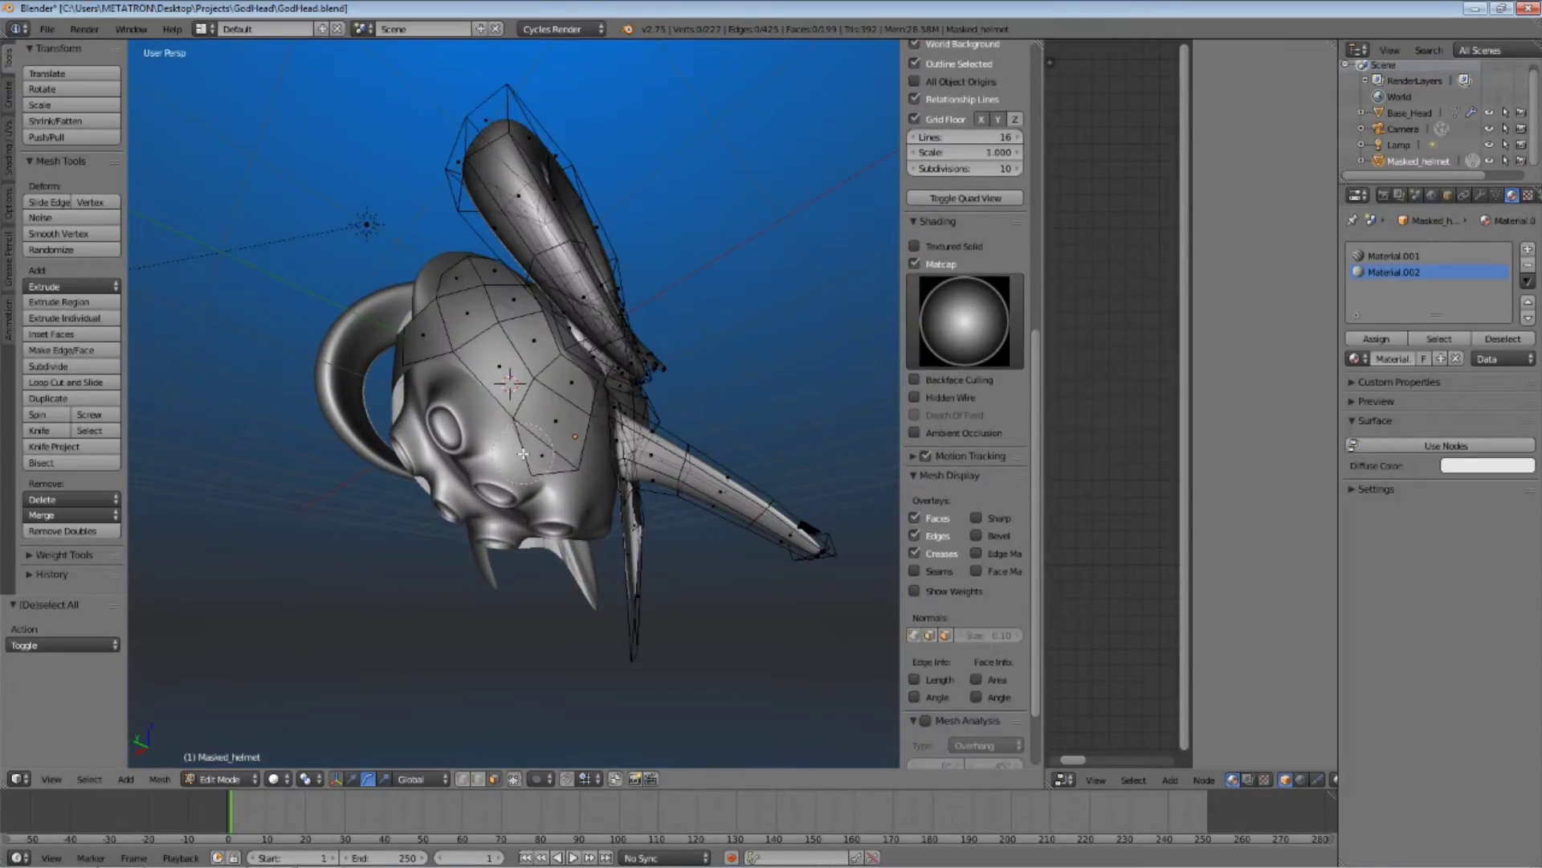
Select the helmet's cap faces and begin adding the face-mask faces with linked and circle selection
key("l")
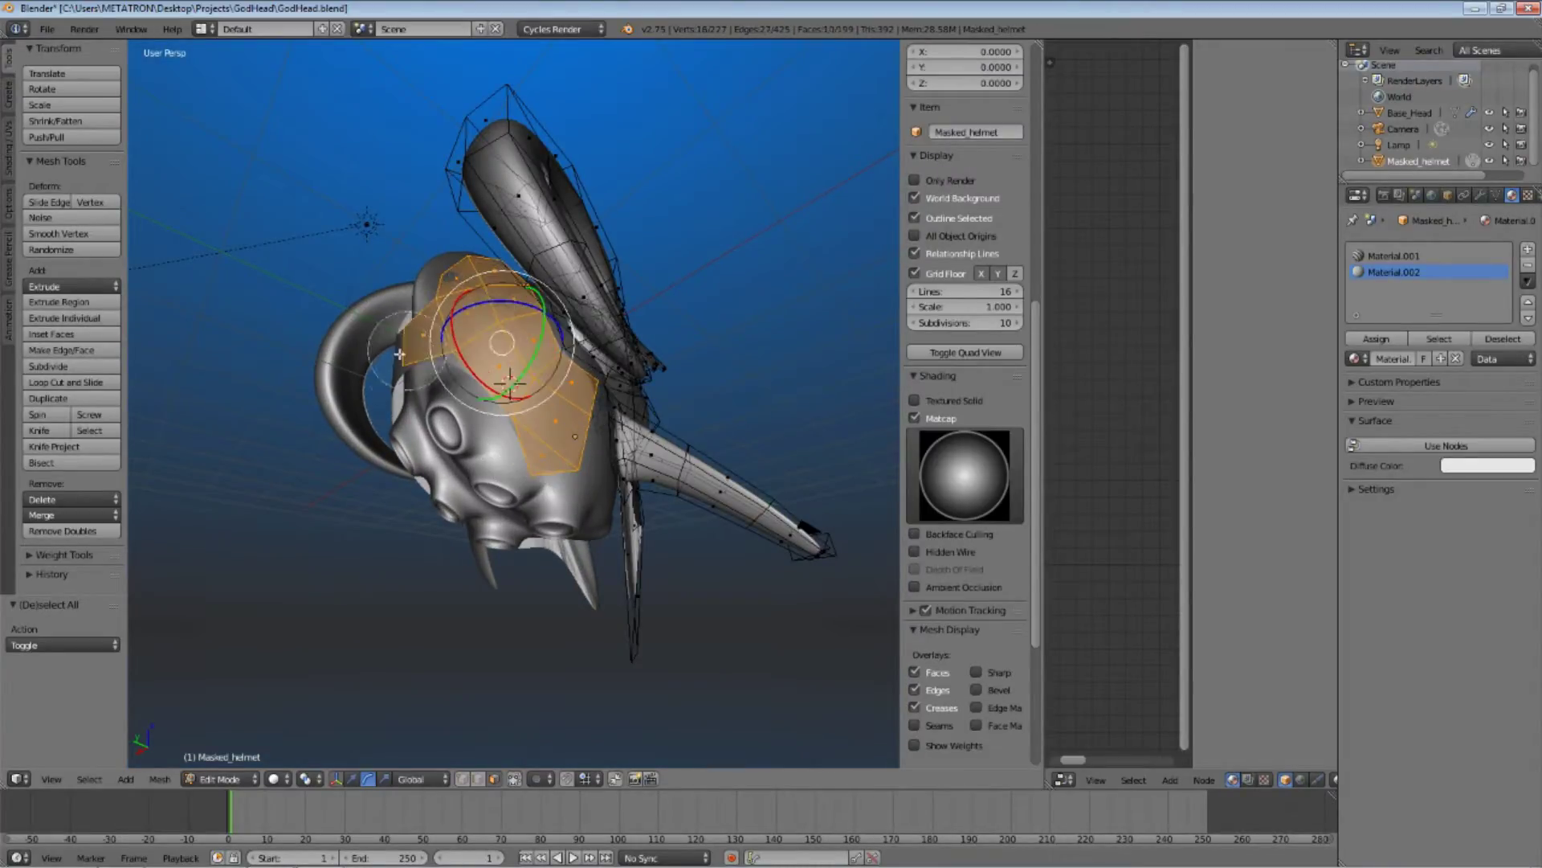
mouse_move(540, 453)
middle_mouse_down()
mouse_move(563, 434)
mouse_move(613, 523)
middle_mouse_up()
scroll(612, 523, "down", 3)
key("c")
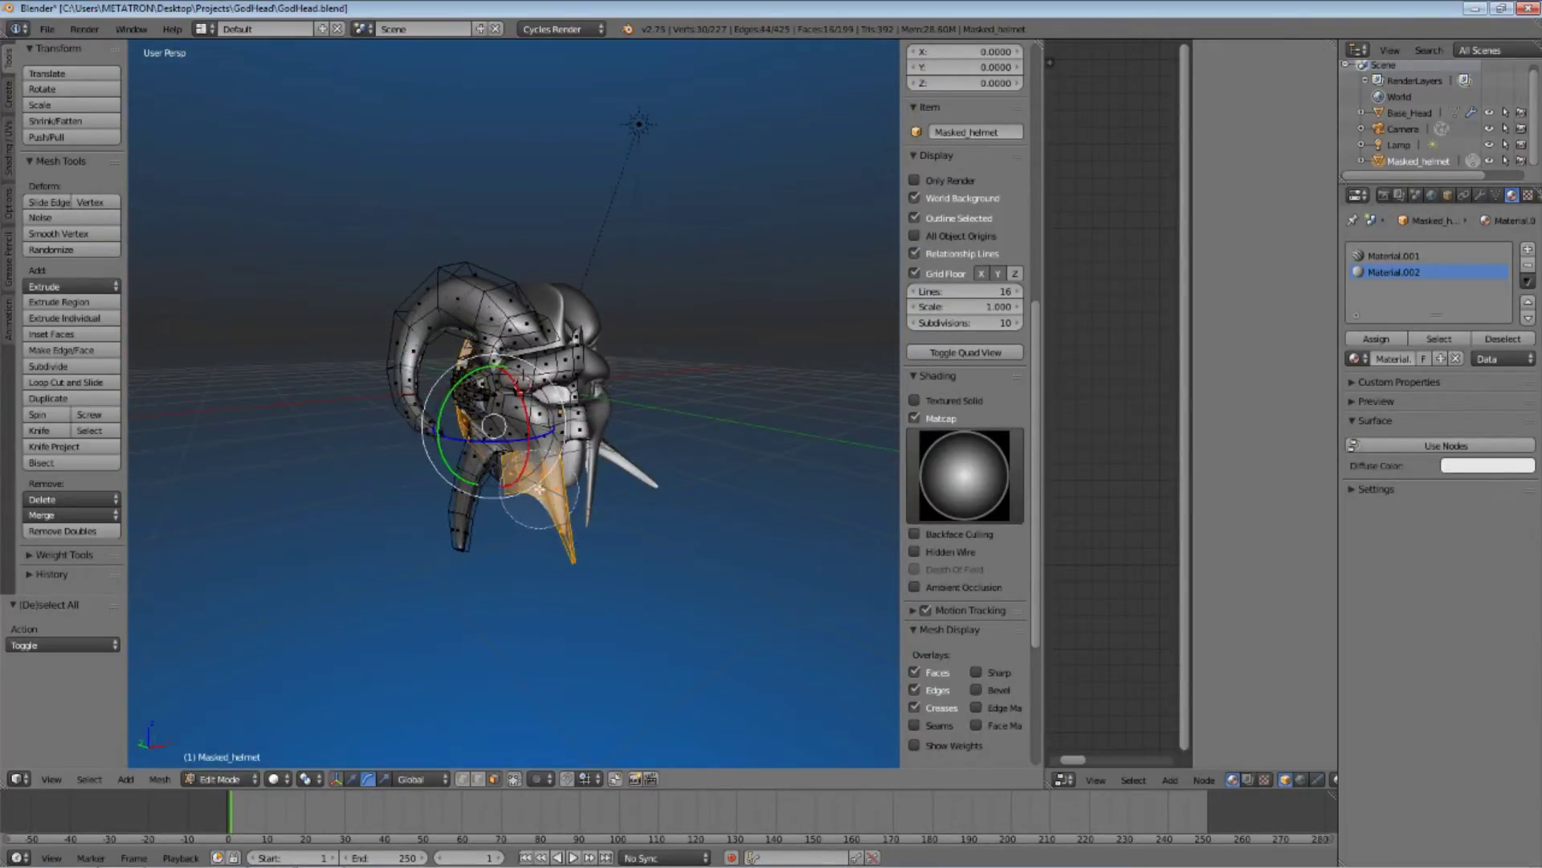
mouse_move(578, 393)
left_mouse_down()
mouse_move(603, 357)
mouse_move(577, 376)
left_mouse_up()
scroll(543, 426, "up", 4)
middle_click_drag(543, 425, 547, 466)
right_click(543, 458, "shift")
Extend the face selection across the whole mask, leaving out the horn and the long lower spike
scroll(428, 545, "up", 3)
right_click(428, 545, "shift")
scroll(428, 545, "down", 3)
right_click(567, 511, "shift")
right_click(575, 533, "shift")
scroll(547, 466, "down", 4)
key("ctrl+KP_Add")
scroll(536, 437, "up", 2)
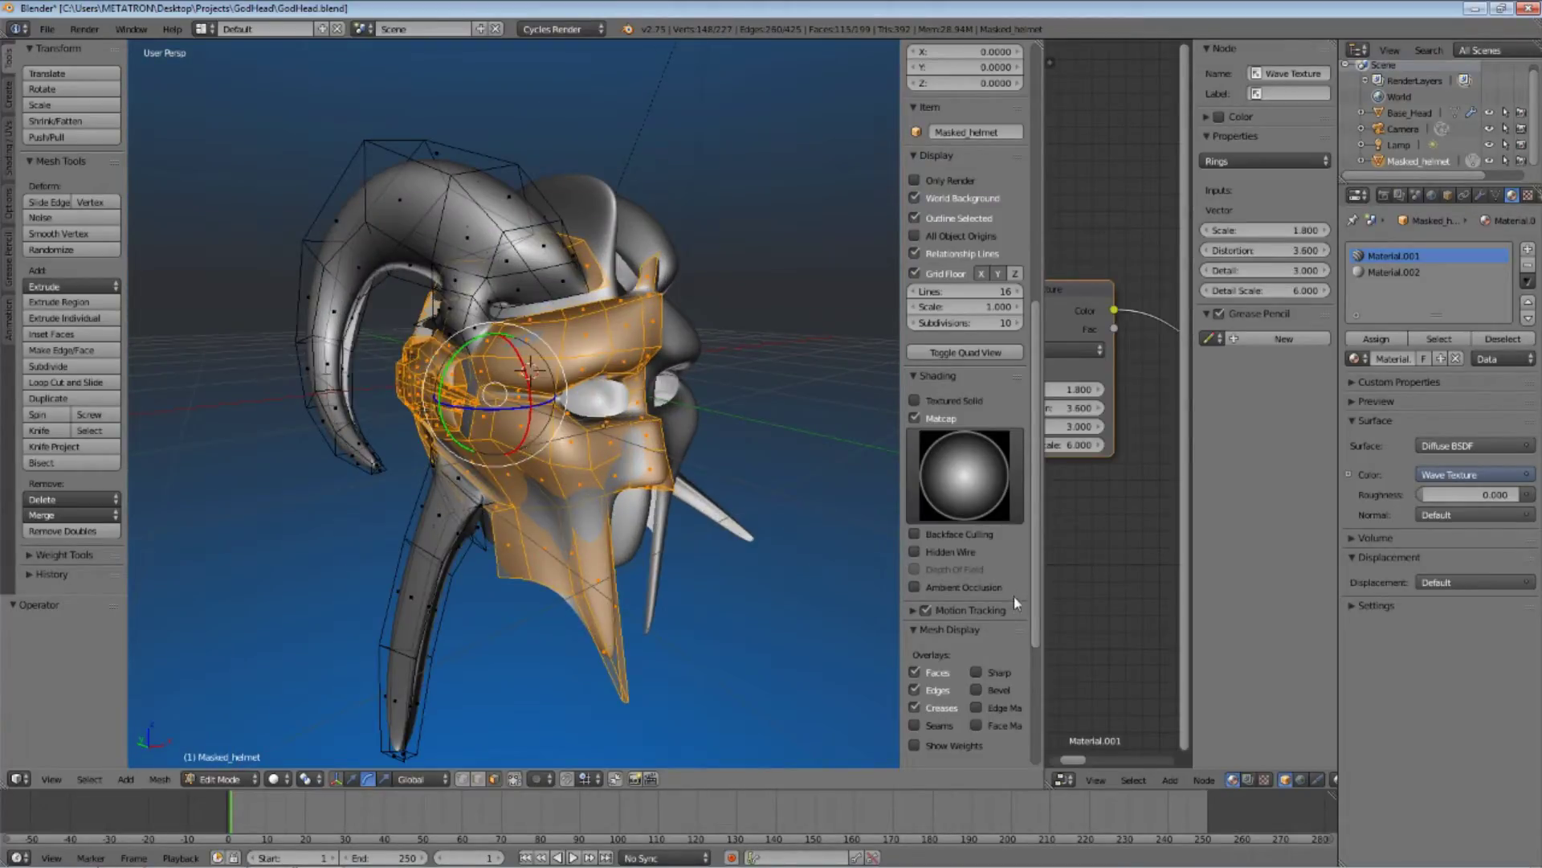
Assign Material.002 to the selected mask faces and return to Object Mode
left_click(1394, 274)
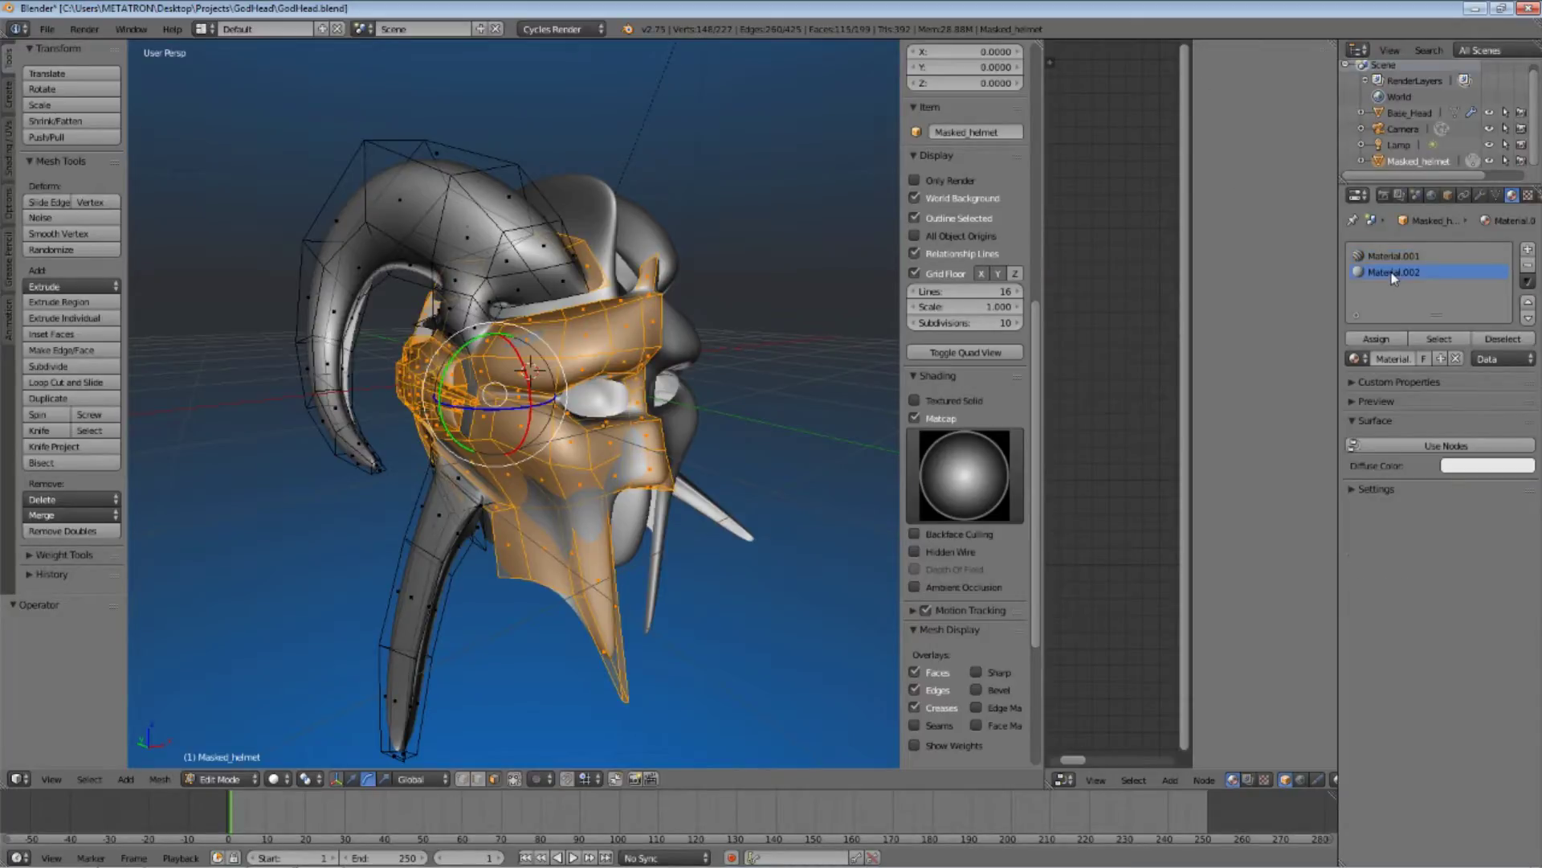
left_click(1380, 339)
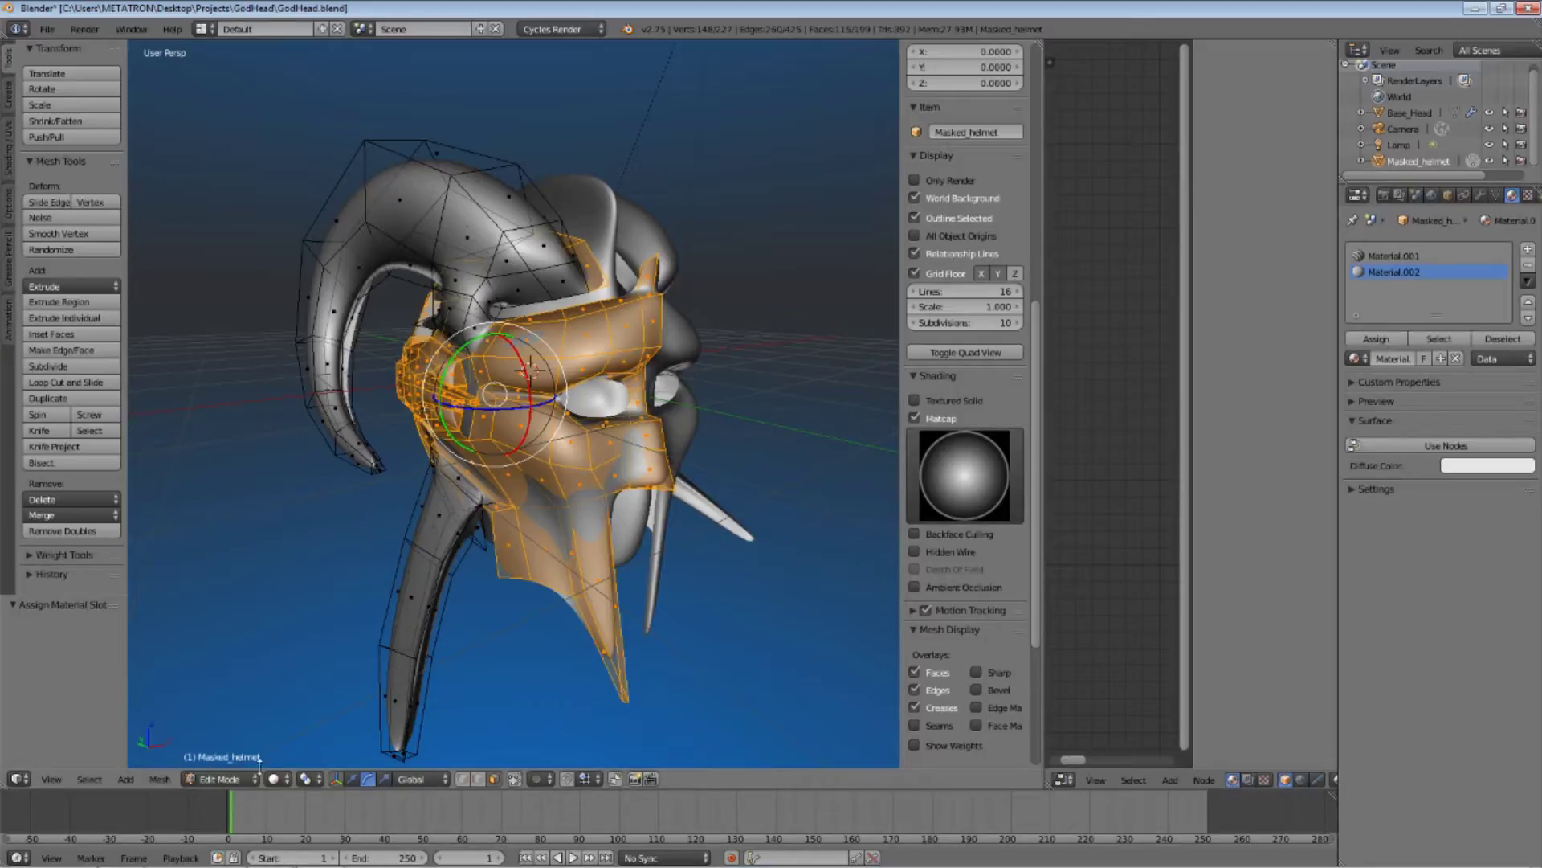
left_click(230, 779)
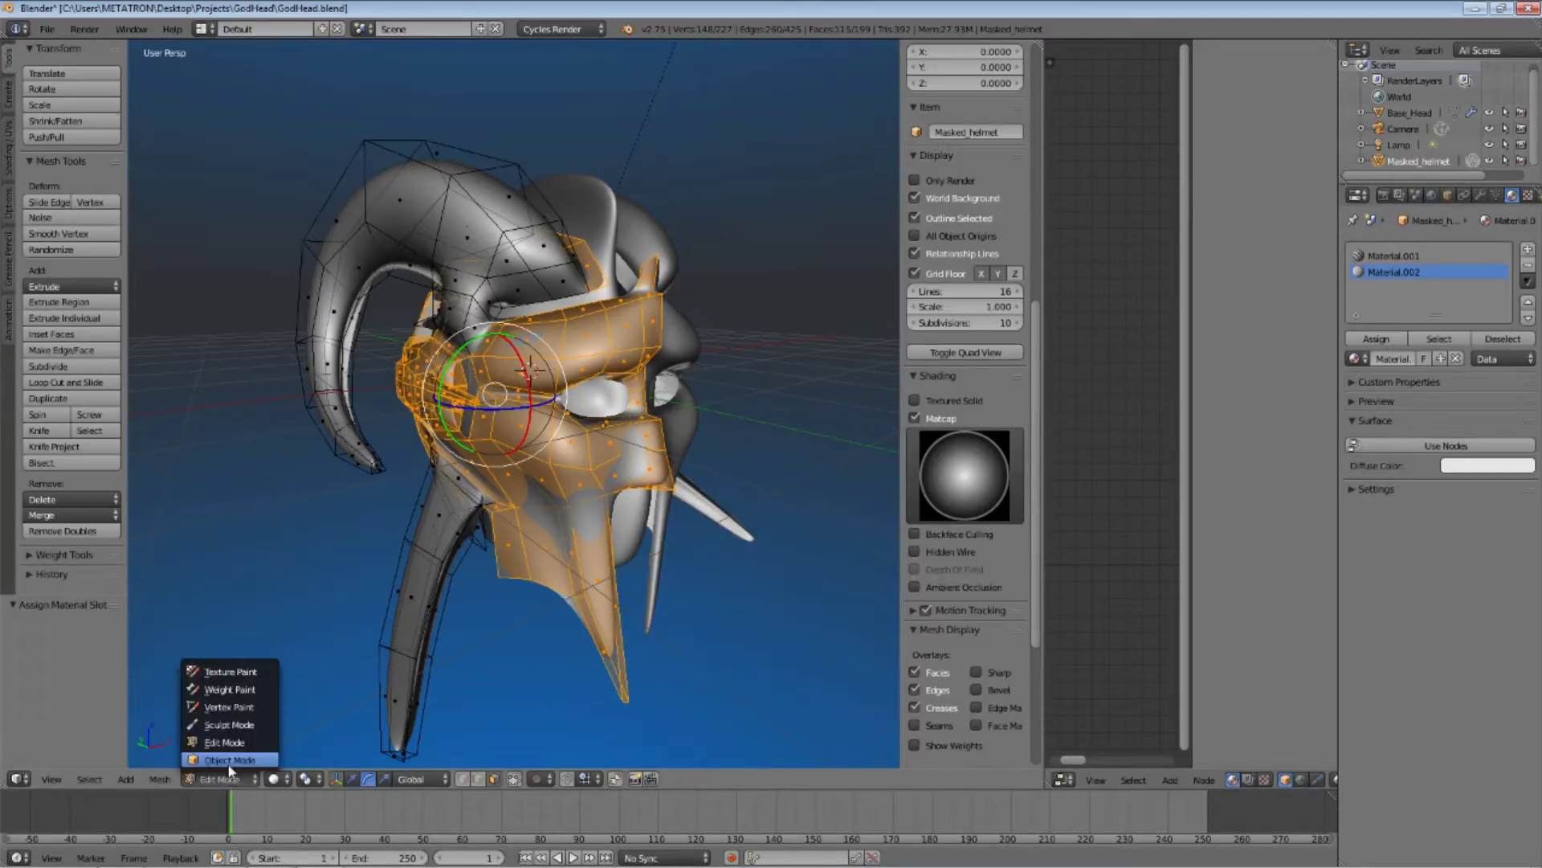
left_click(228, 760)
Show the helmet in Rendered shading and bring the whole node tree of Material.001 into view
left_click(291, 779)
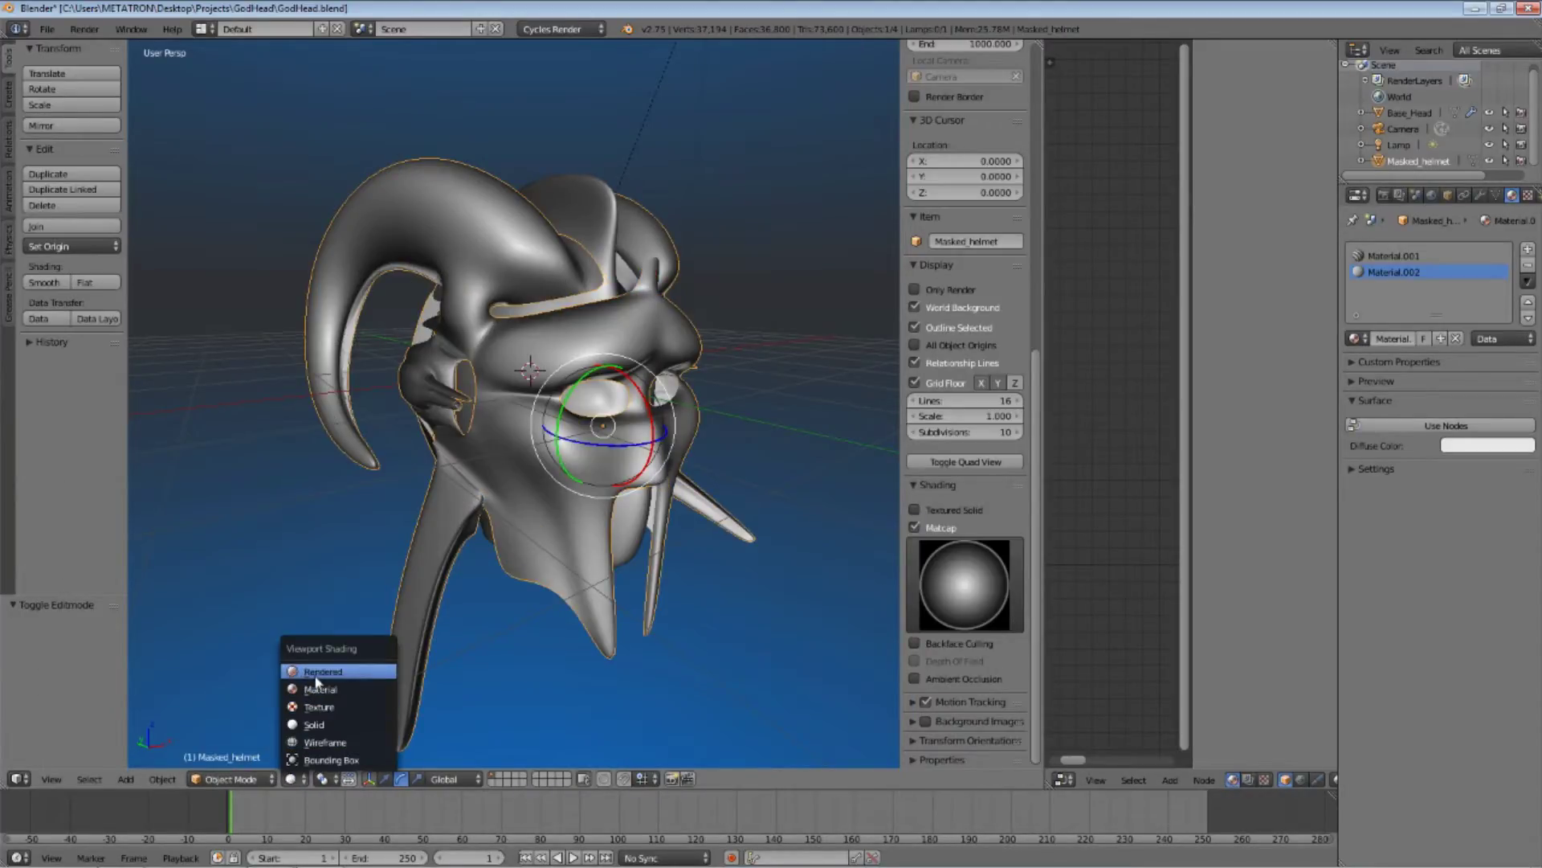
left_click(316, 678)
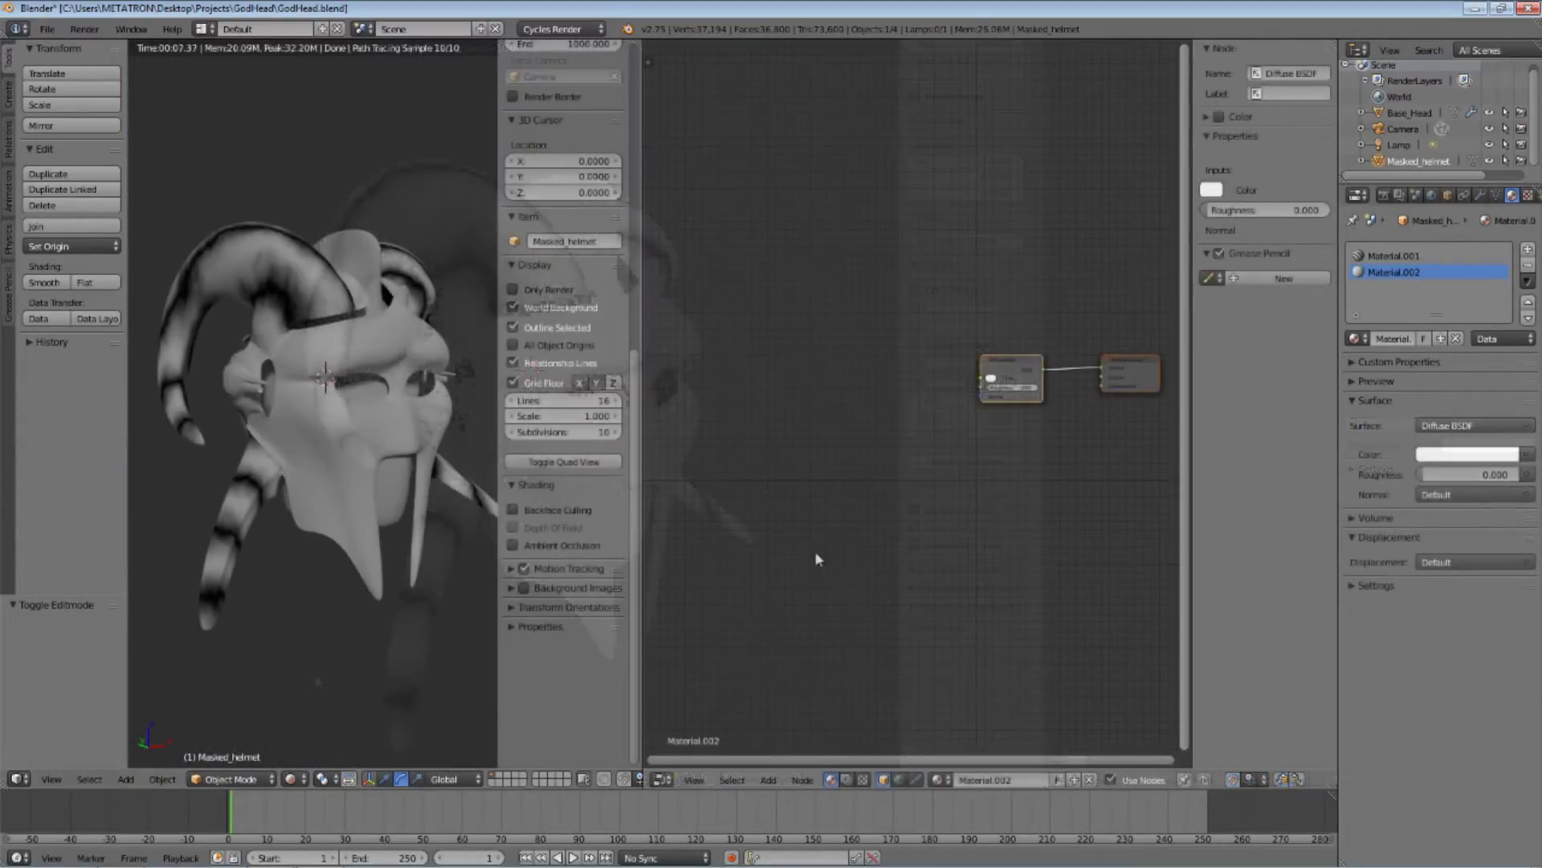
left_click(1401, 257)
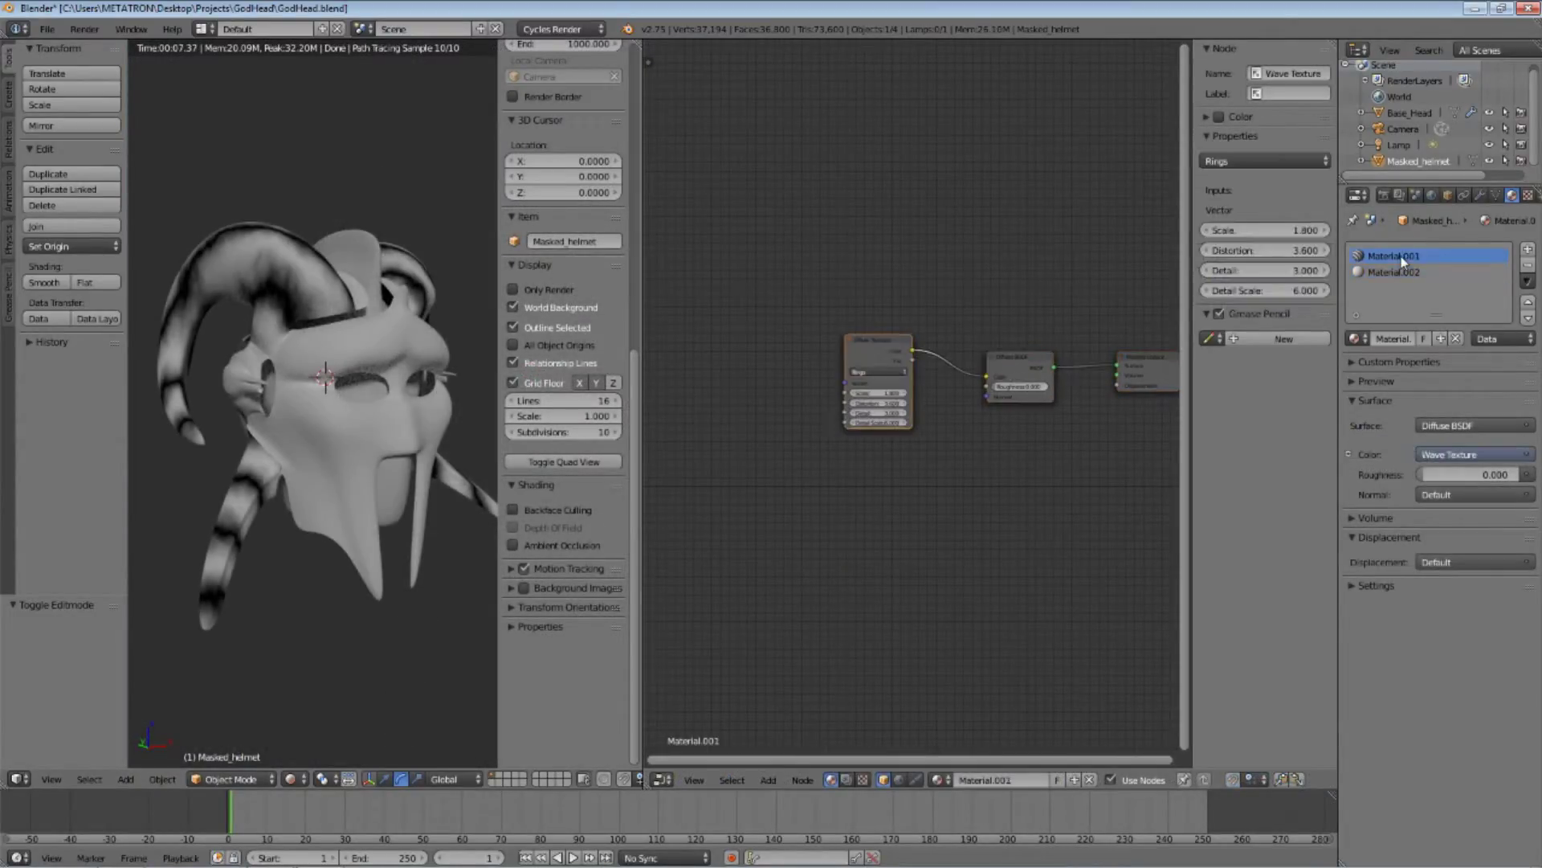
left_click_drag(876, 756, 995, 749)
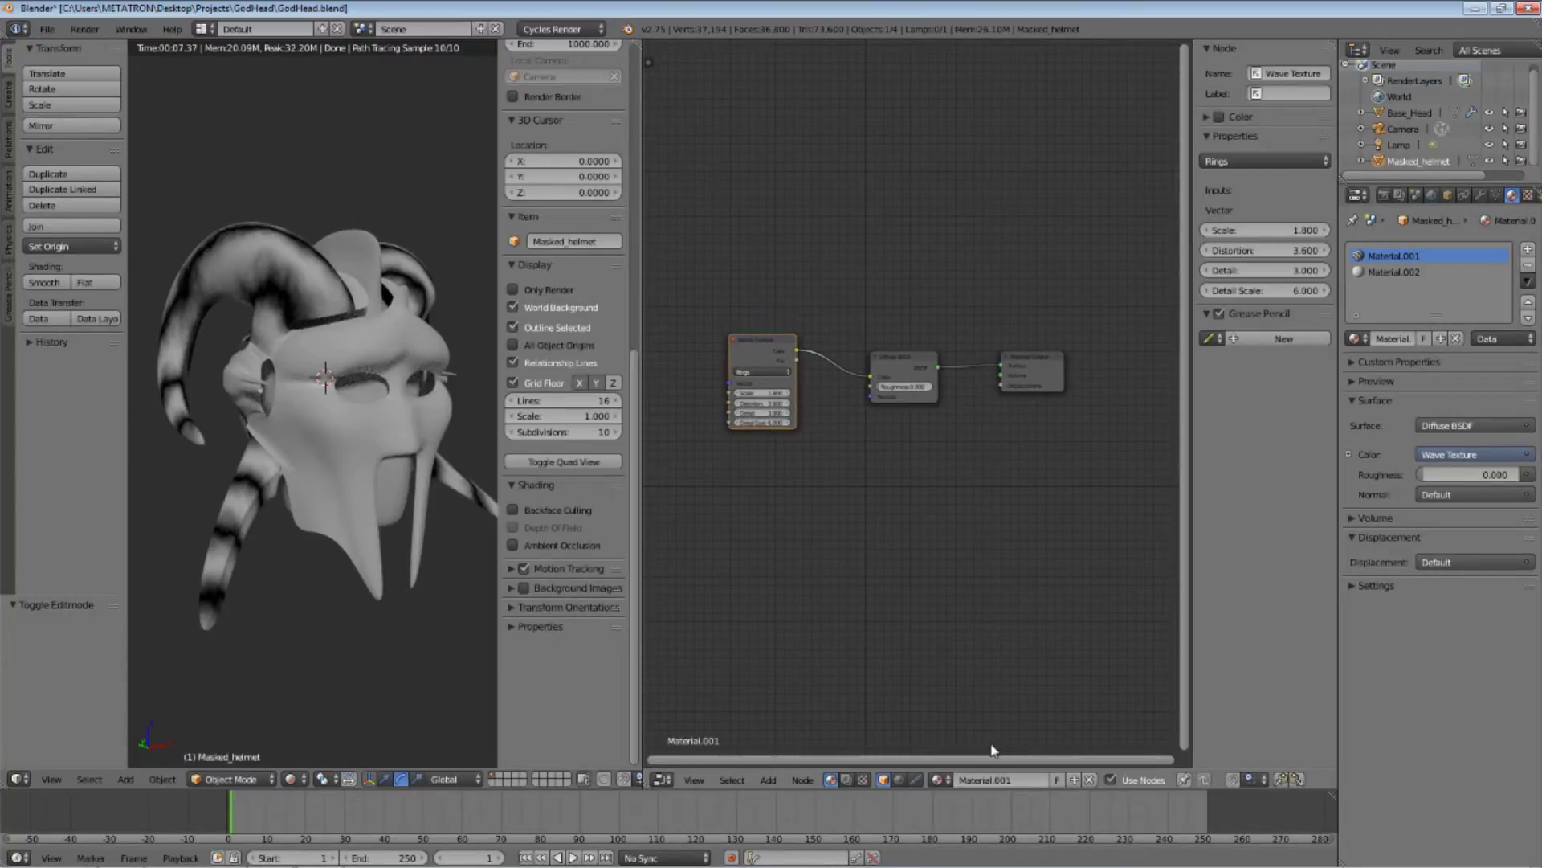